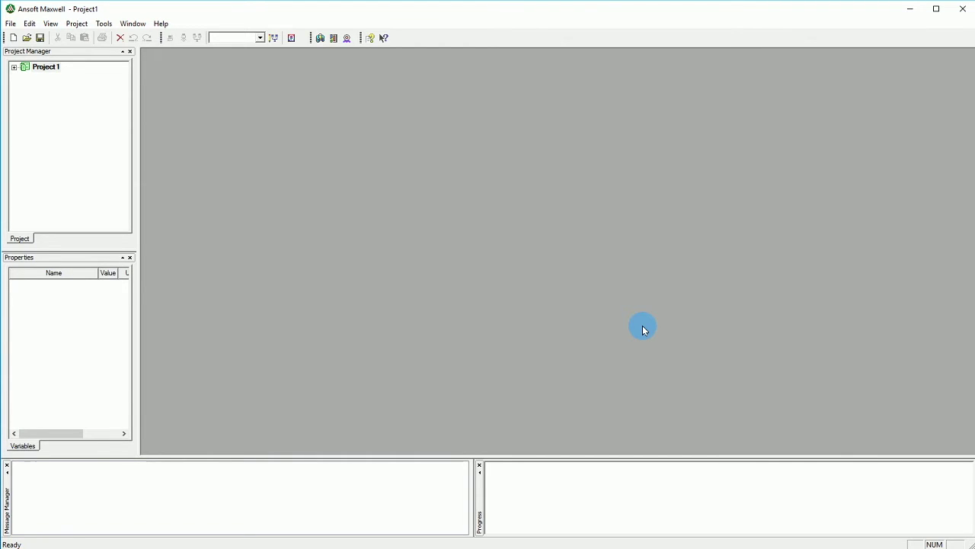
- Insert a Maxwell 3D design into the project and set its solution type to Magnetostatic
left_click(319, 47)
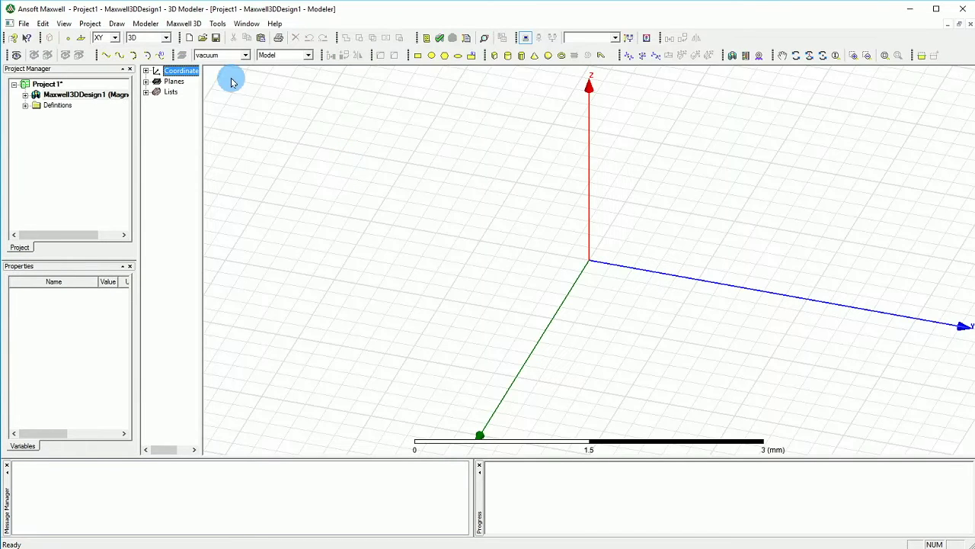
left_click_drag(203, 83, 250, 86)
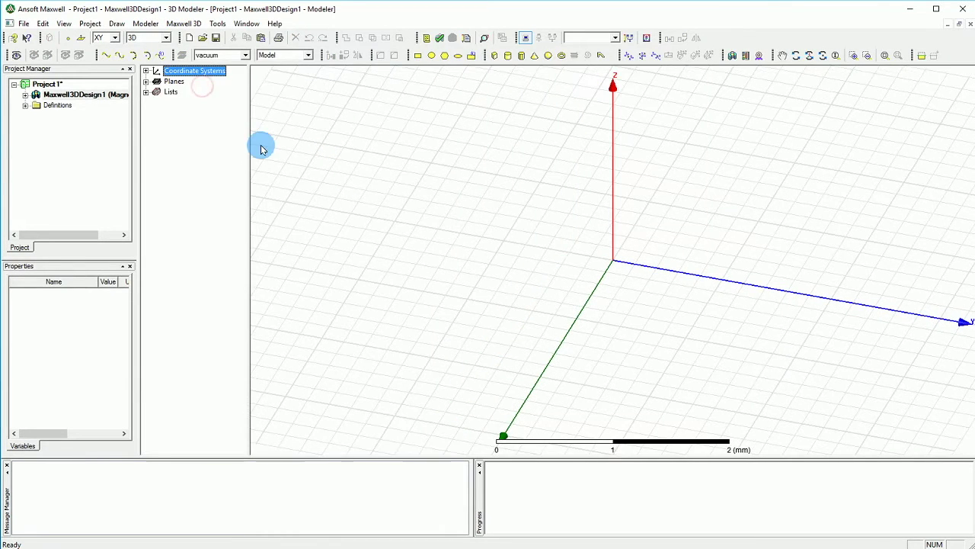
left_click(184, 24)
left_click(192, 38)
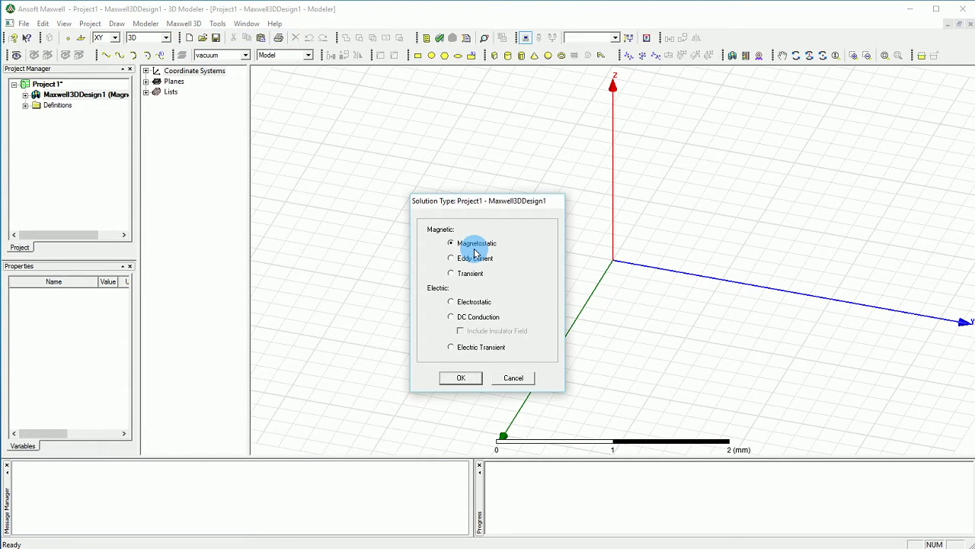
left_click(450, 378)
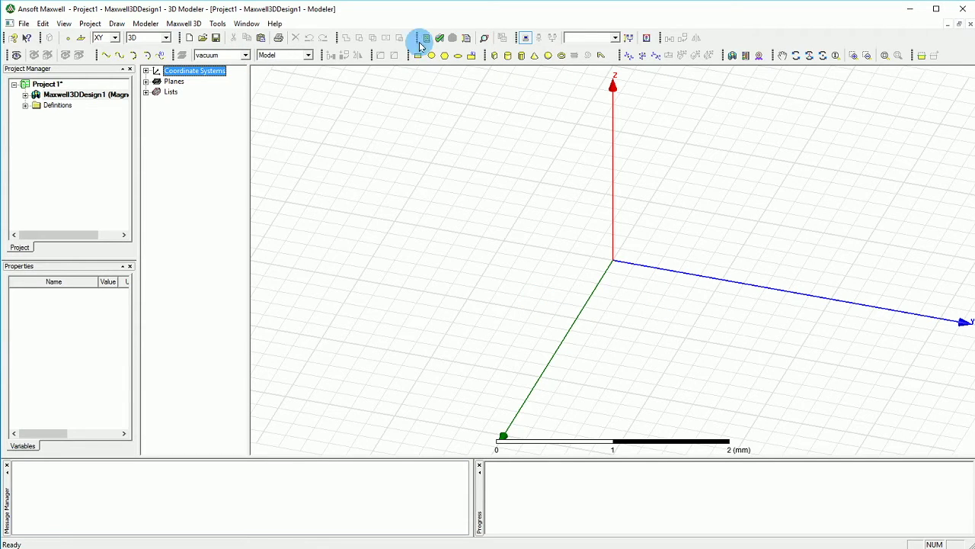
- Draw a 12-segment regular polygon on the YZ plane, centred at (0, 2, 0) mm with a vertex at (0, 1.8, 0.2) mm
left_click(113, 39)
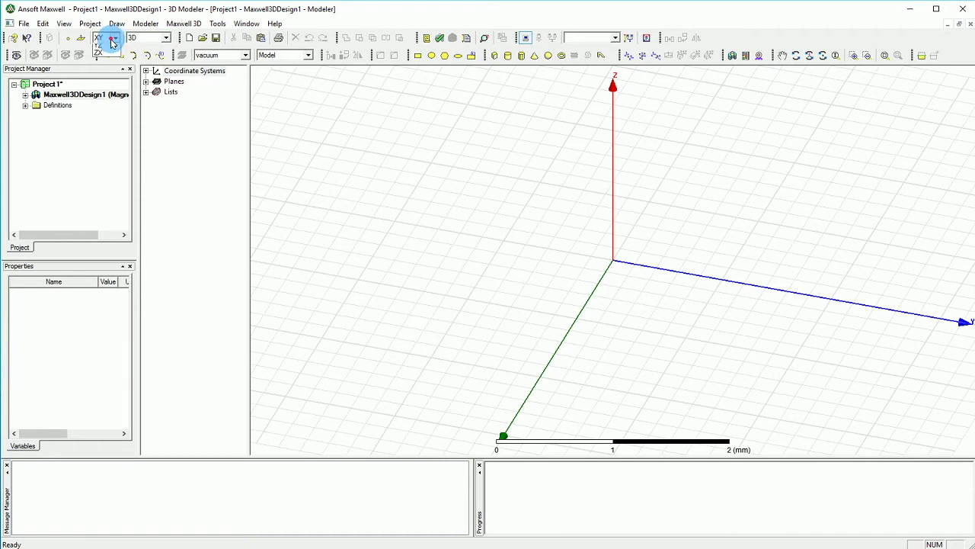
left_click(106, 55)
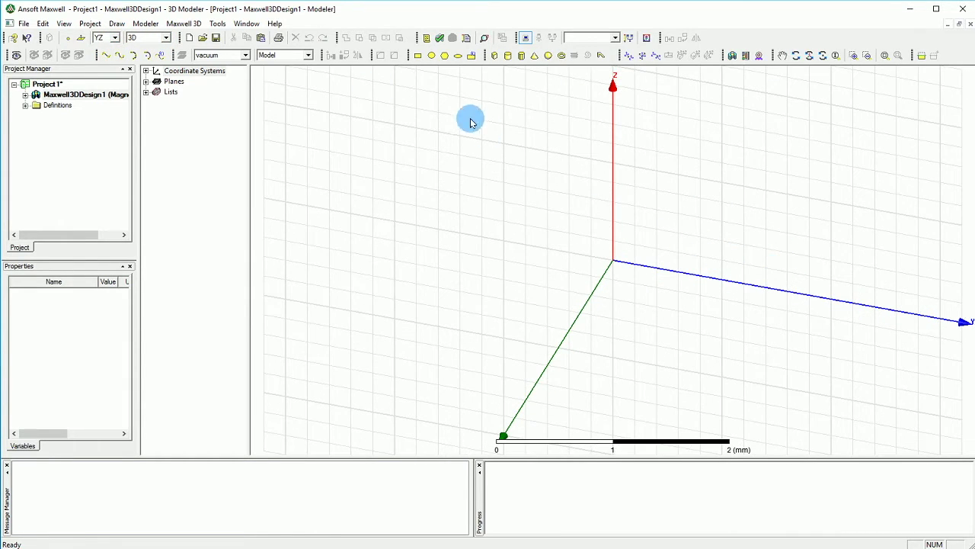
left_click(823, 55)
left_click_drag(933, 364, 654, 315)
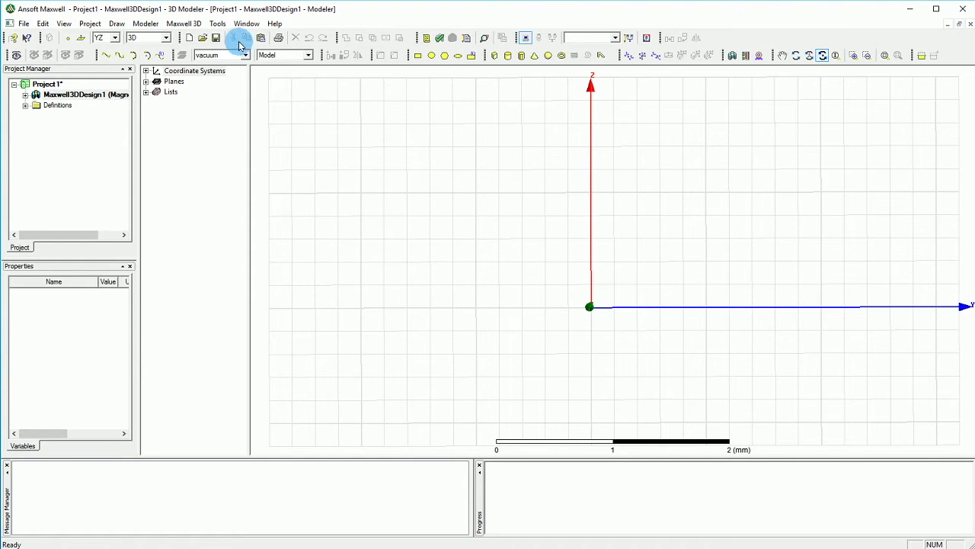
key("Escape")
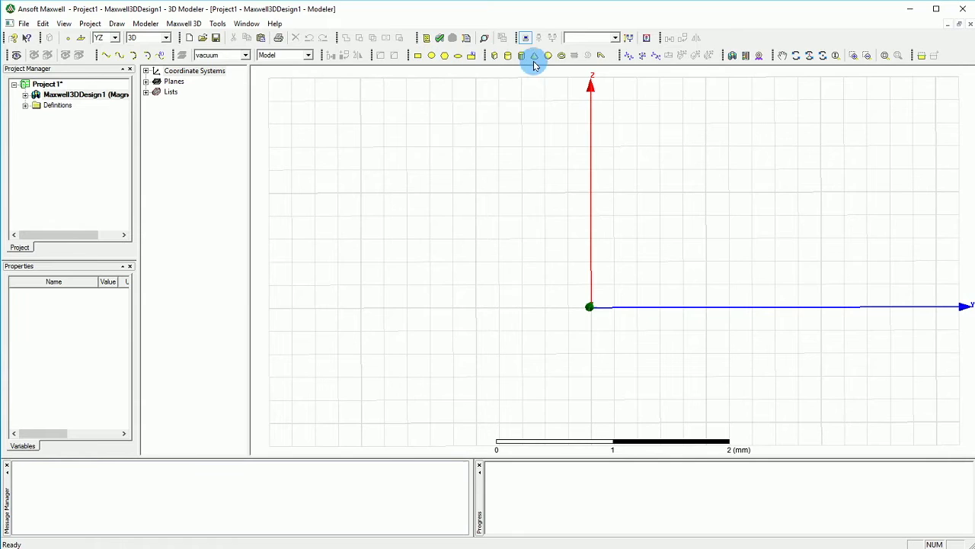
left_click(441, 59)
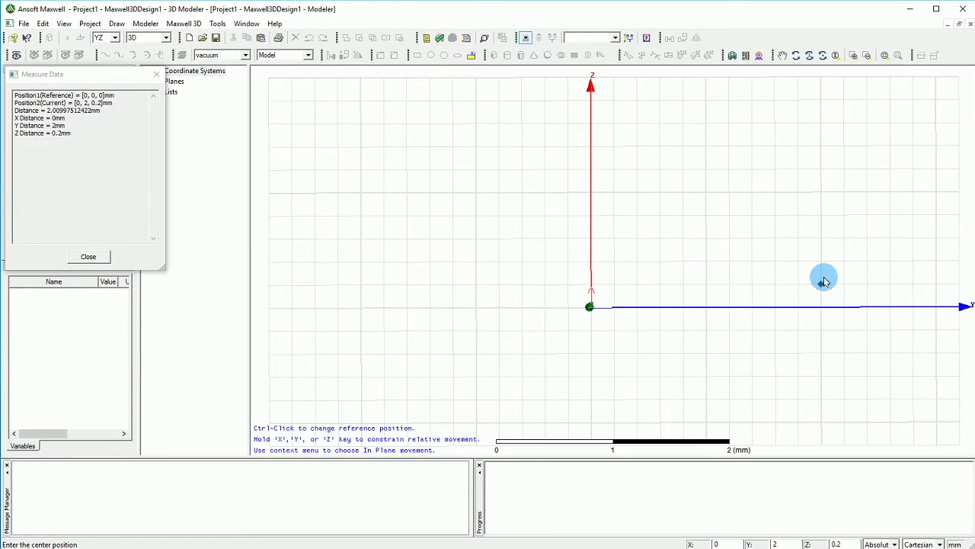
left_click(822, 307)
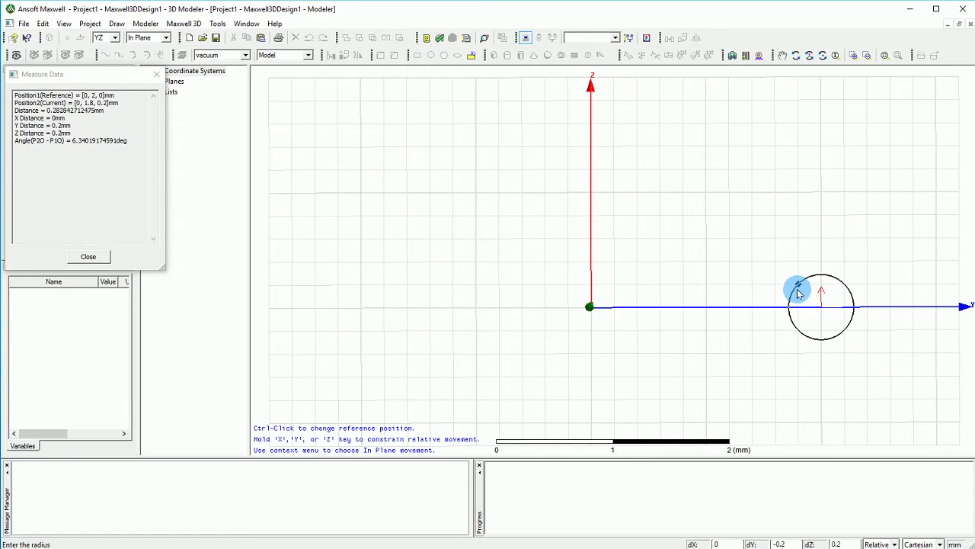
left_click(798, 288)
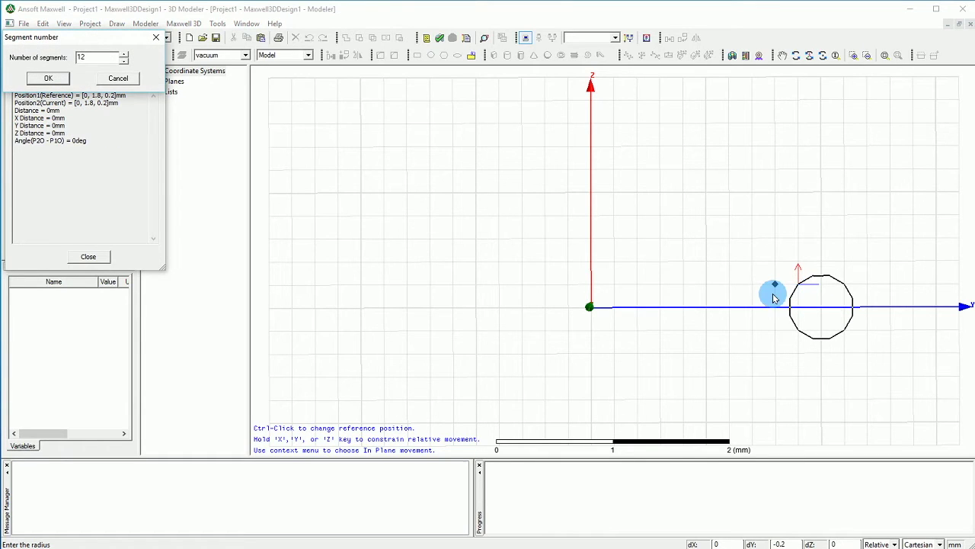
left_click(48, 79)
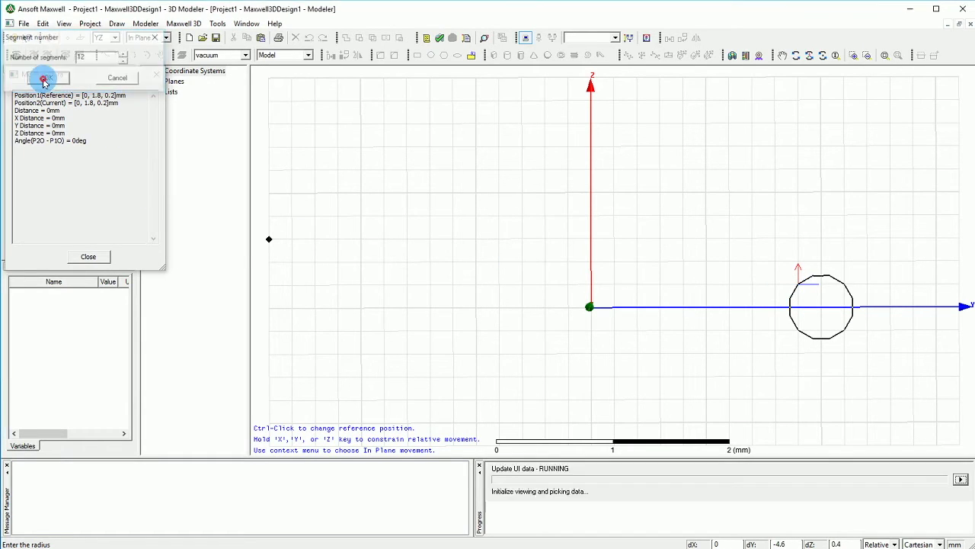
left_click(641, 384)
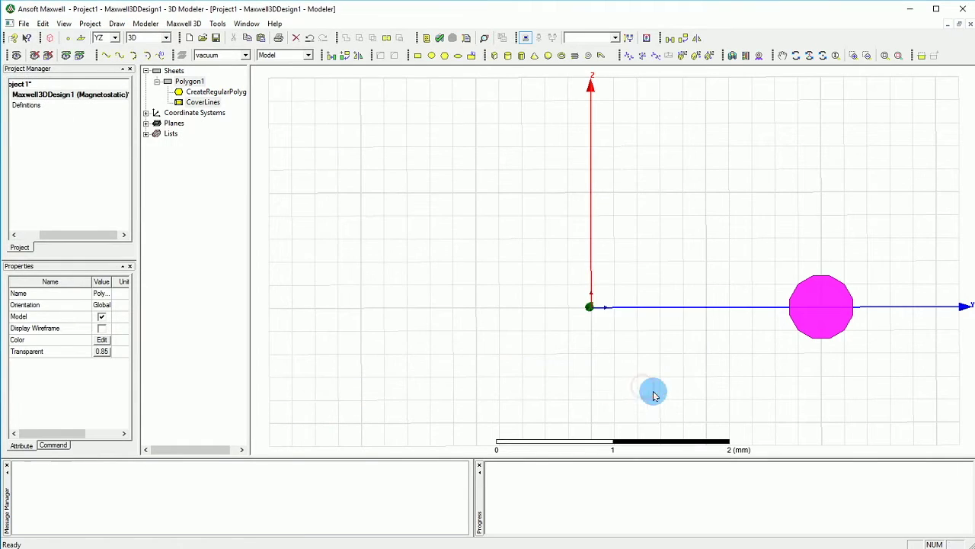
- Move the polygon sheet from its centre by 2 mm along the positive Z axis
left_click(669, 42)
left_click(822, 307)
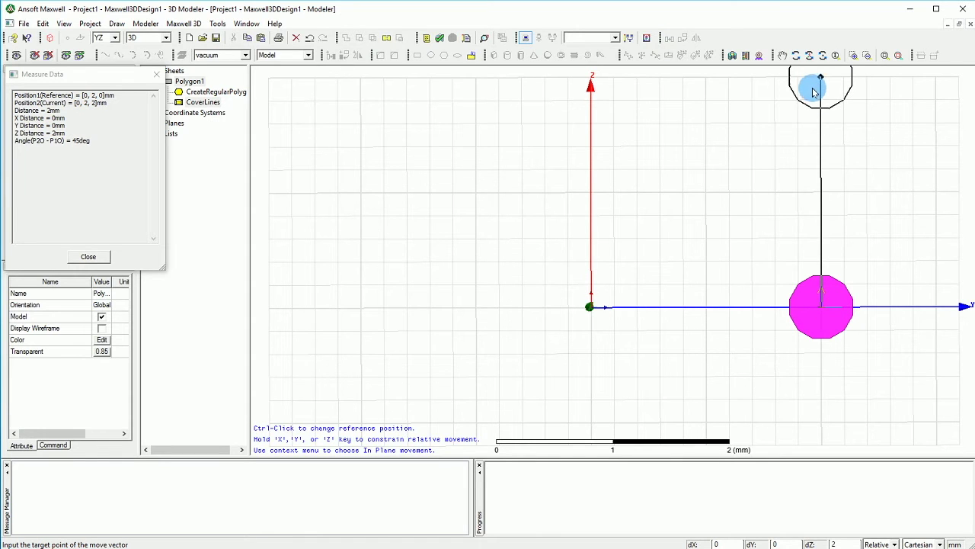
left_click(812, 90)
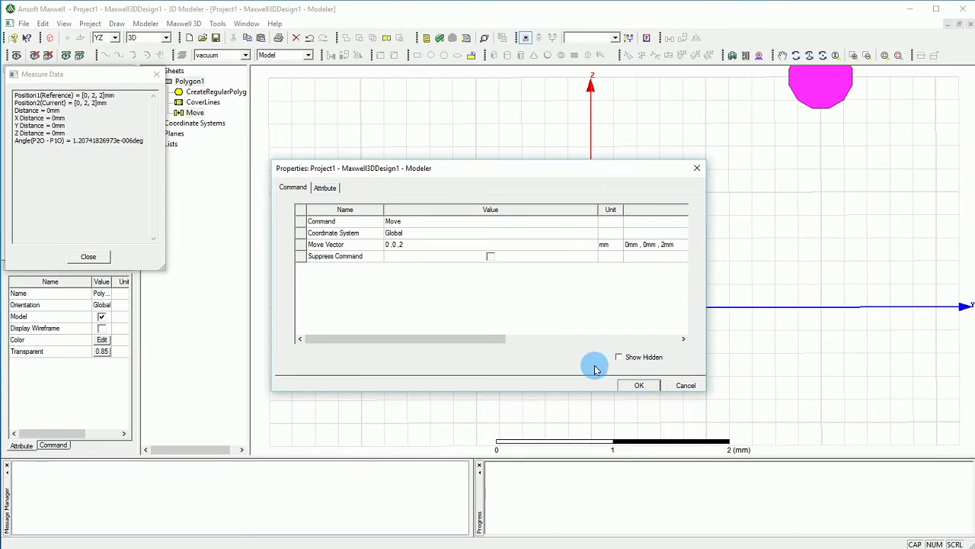
left_click(630, 386)
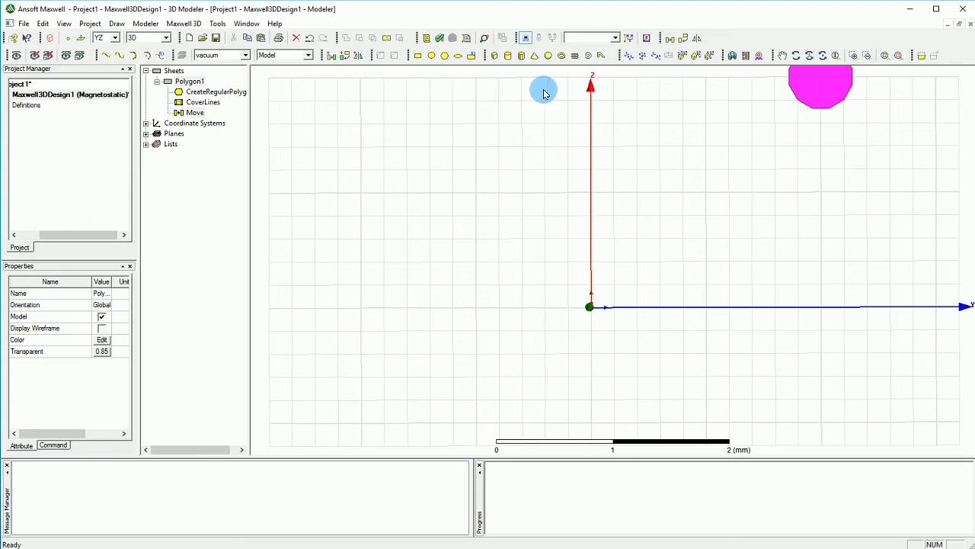
- Sweep the polygon 360 degrees around the Y axis with 36 segments, draft angle 0 and Round draft type, to form a ring
right_click(838, 83)
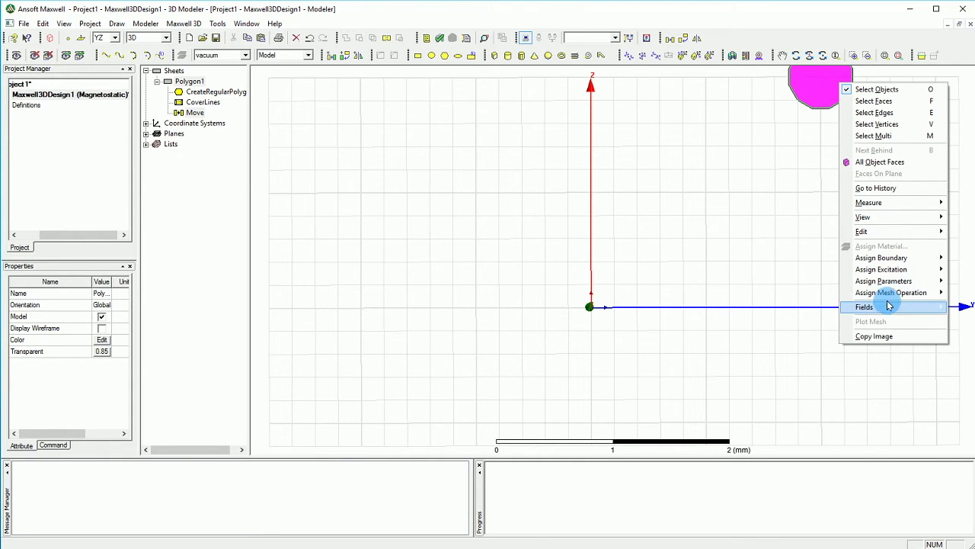
mouse_move(888, 294)
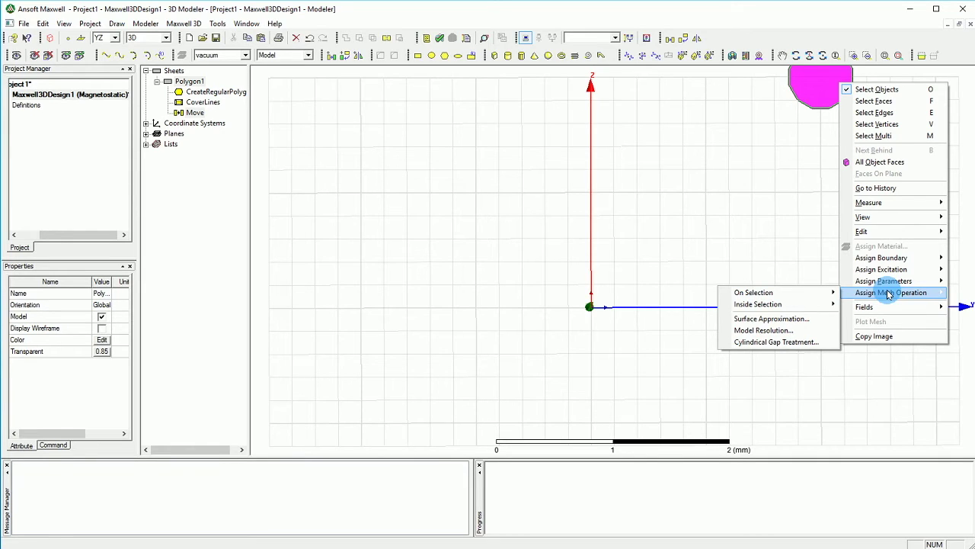
left_click(869, 232)
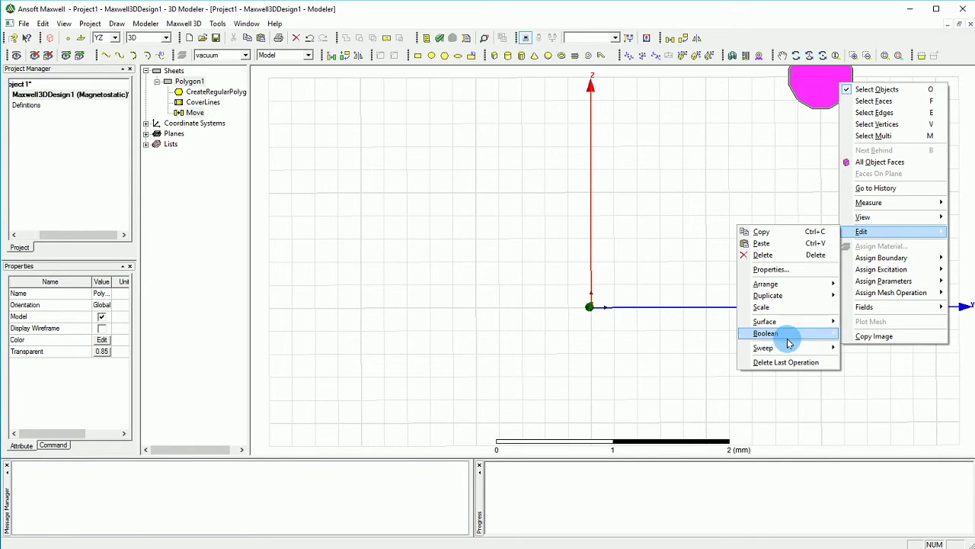
mouse_move(789, 353)
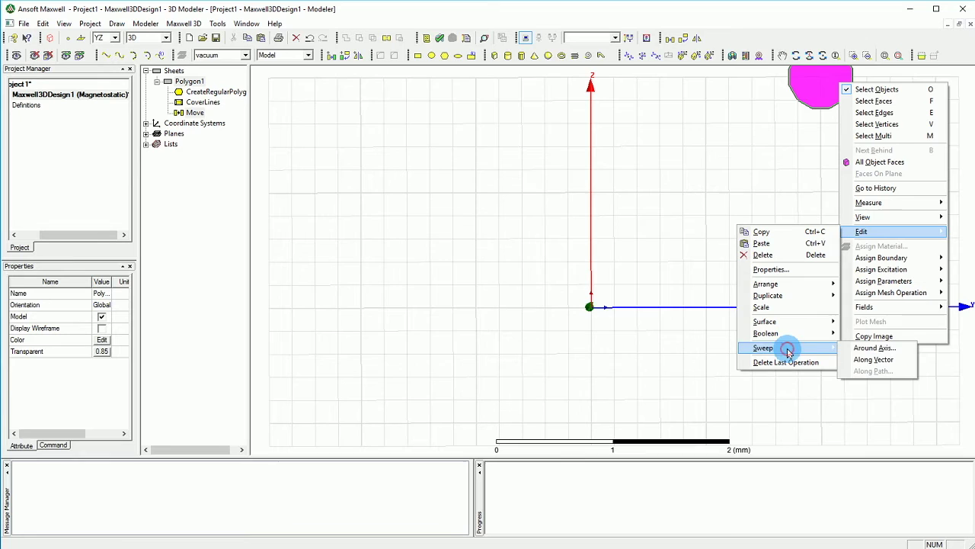
left_click(886, 352)
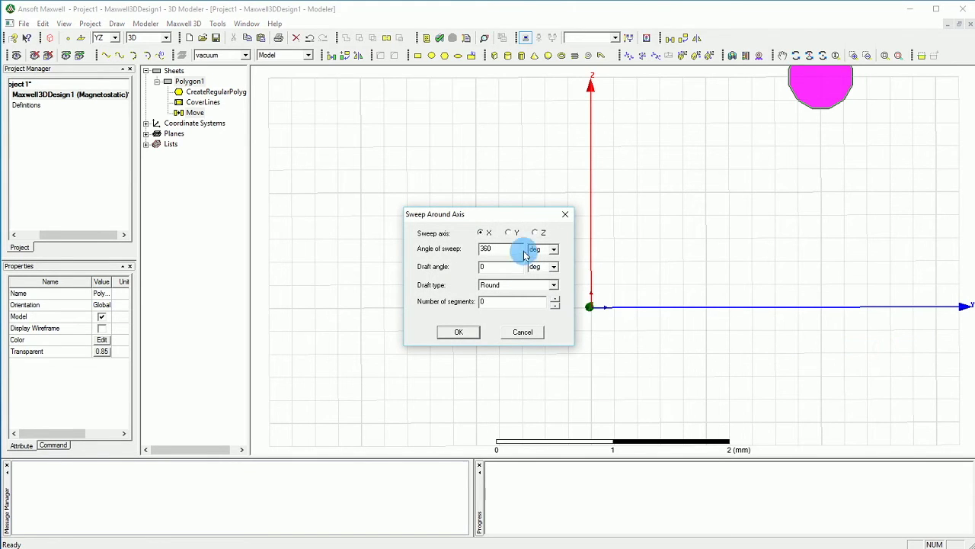
left_click(508, 232)
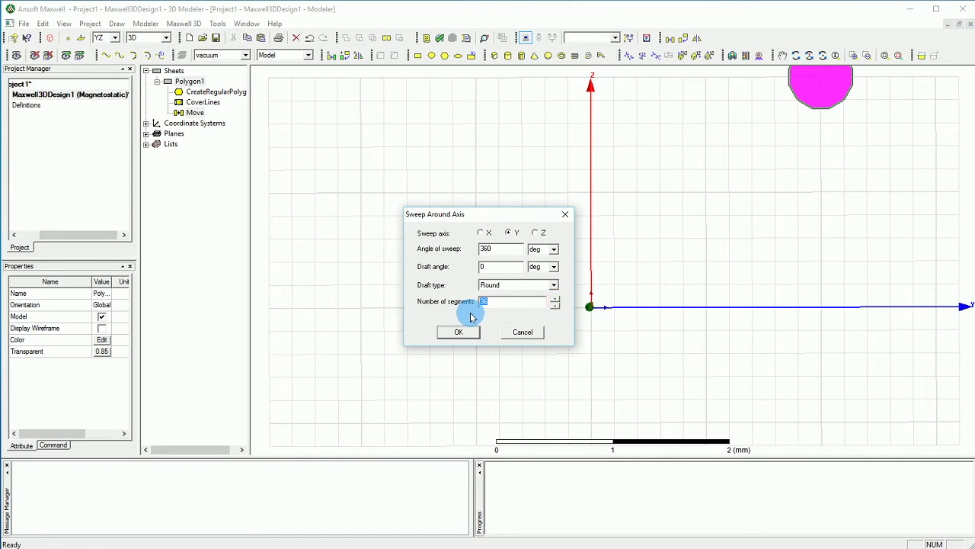
left_click(496, 305)
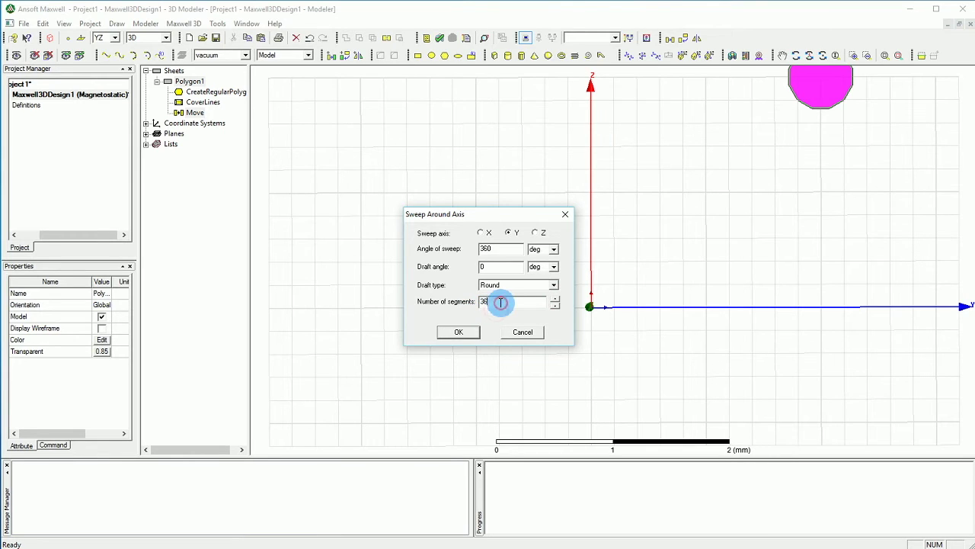
left_click(463, 333)
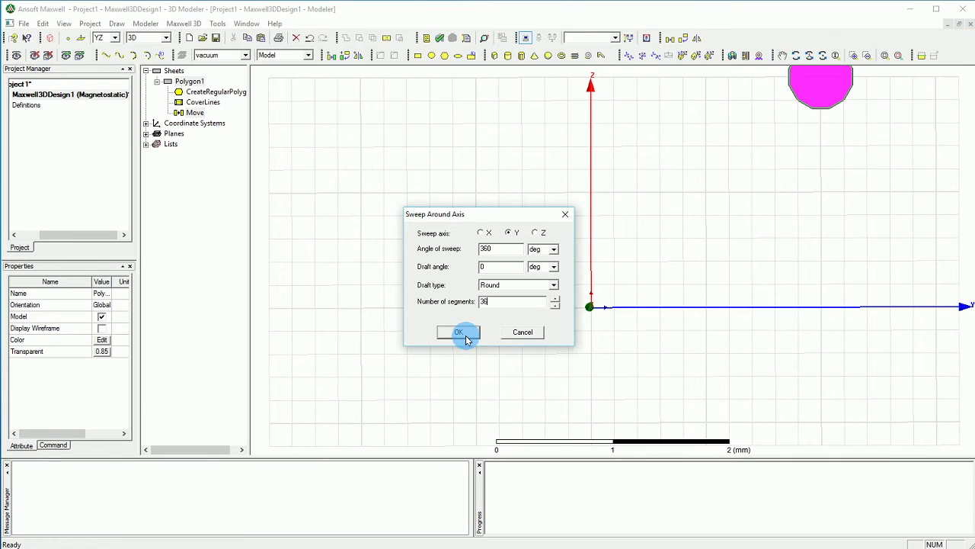
left_click(466, 335)
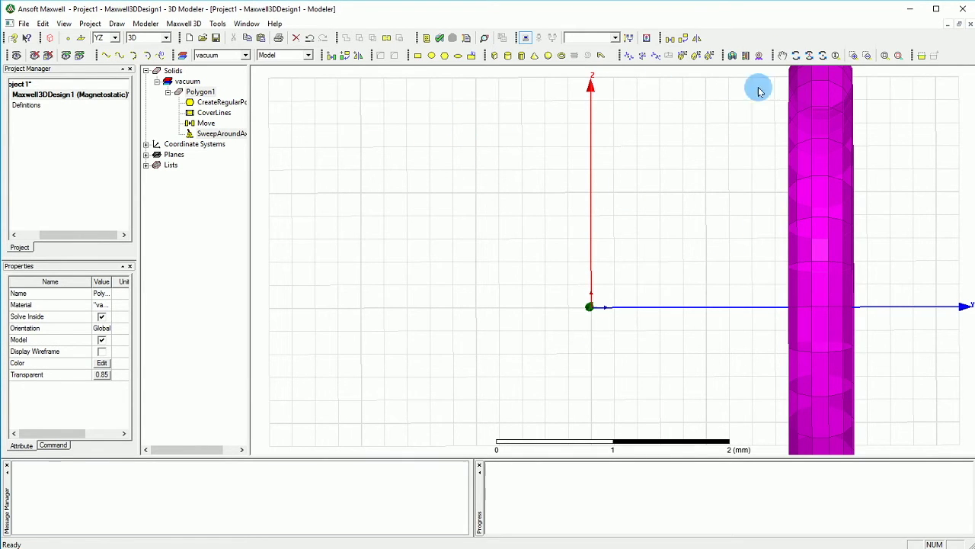
- Set the modeler's drawing plane to ZX
left_click(822, 55)
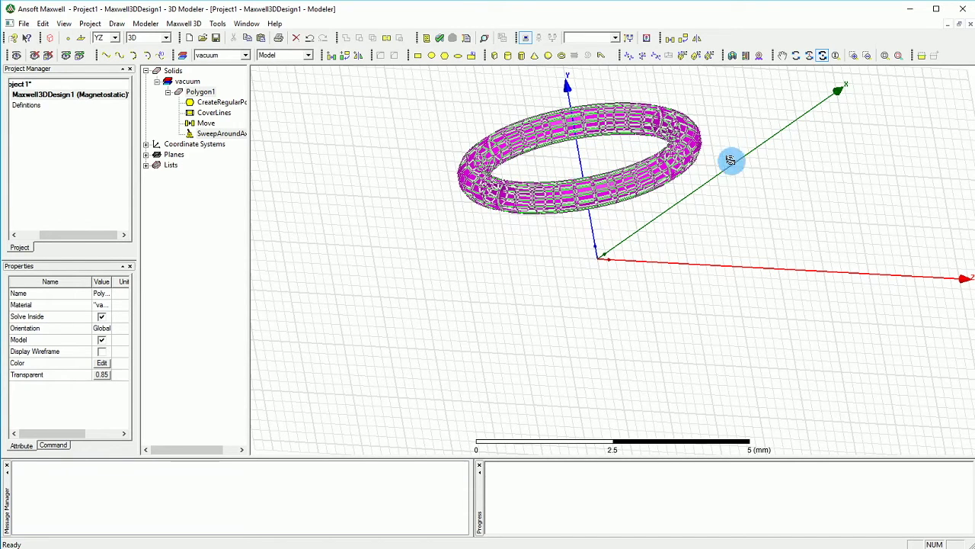
left_click_drag(577, 174, 600, 187)
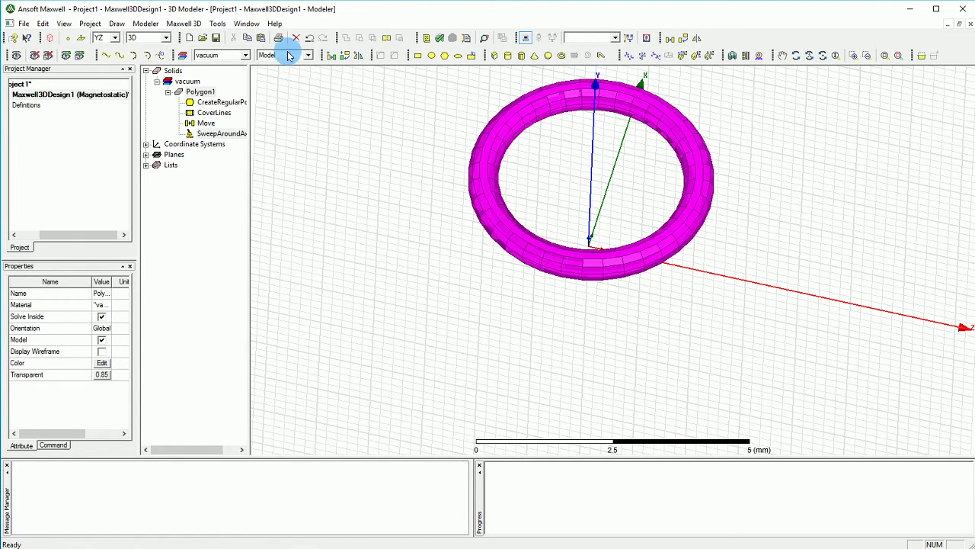
left_click(228, 55)
left_click(109, 38)
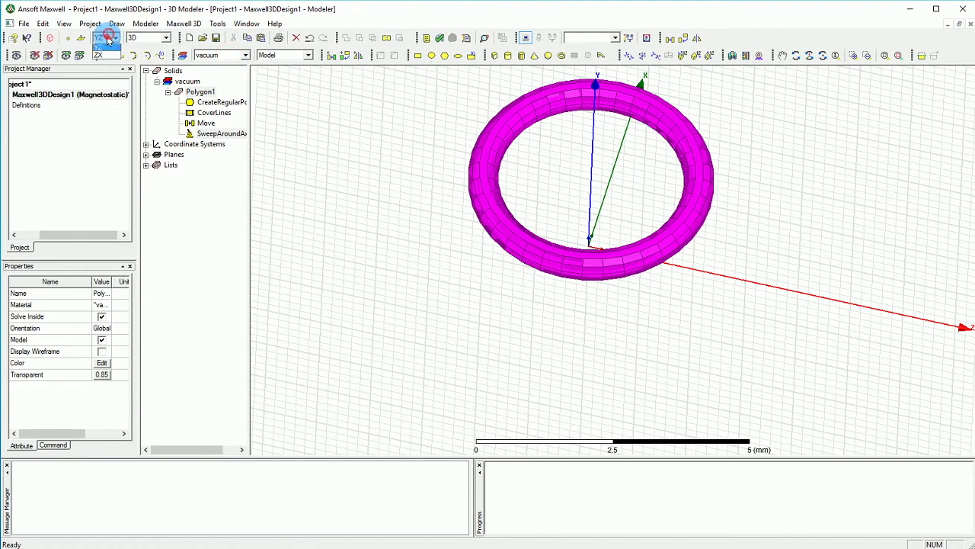
left_click(106, 38)
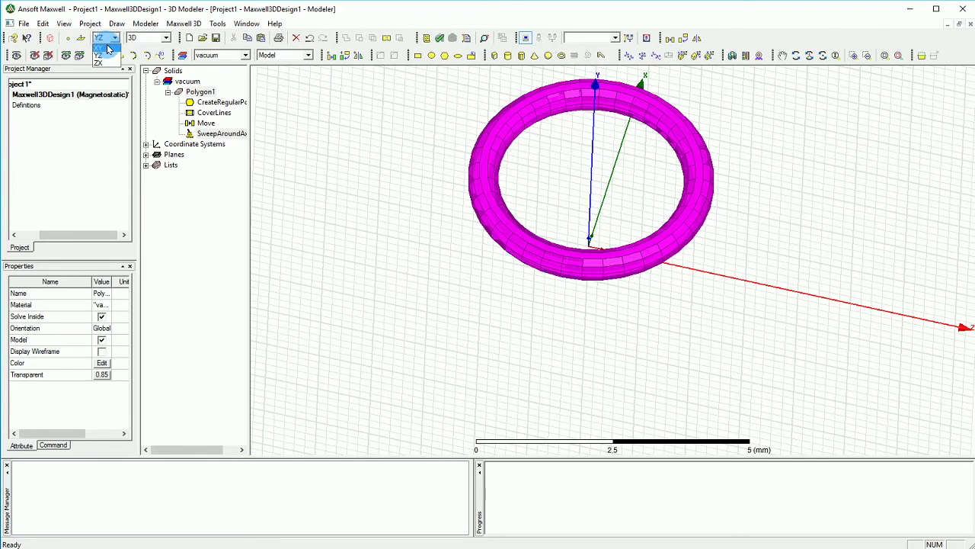
left_click(101, 62)
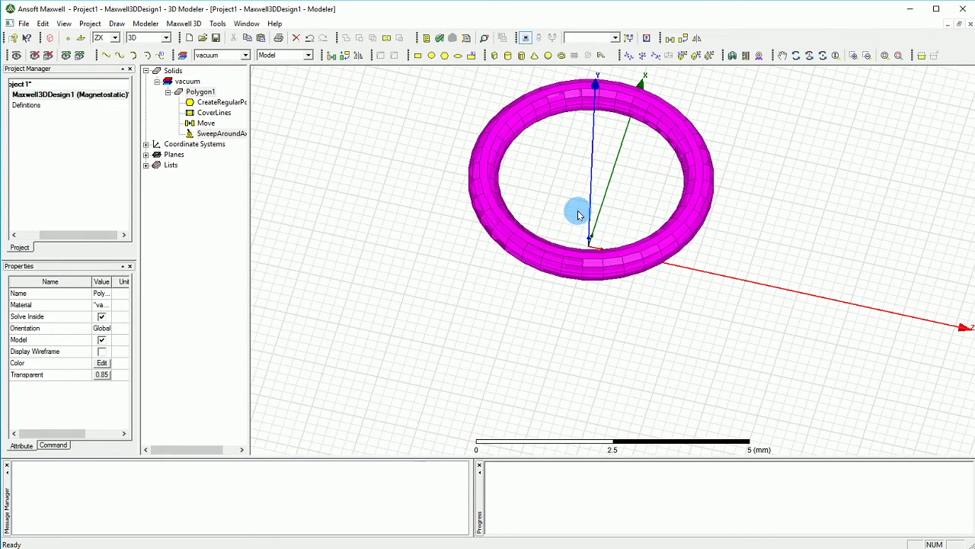
- Set the drawing plane back to YZ, with the ring seen from its side
left_click(822, 55)
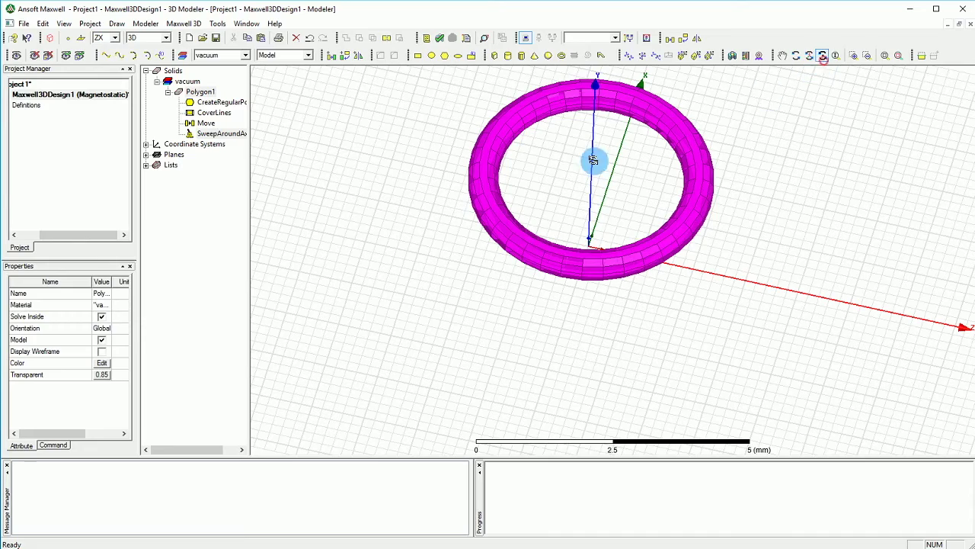
left_click_drag(588, 98, 575, 199)
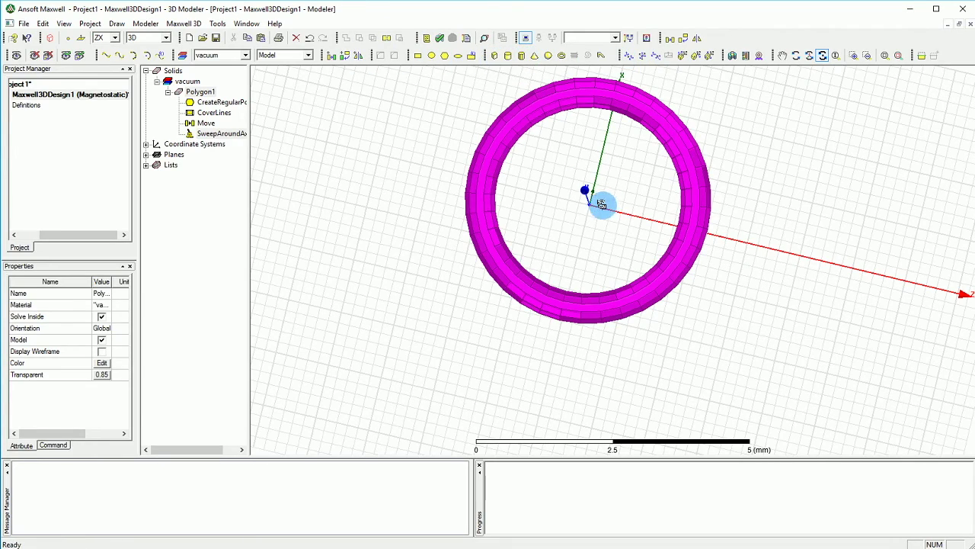
left_click_drag(601, 203, 647, 106)
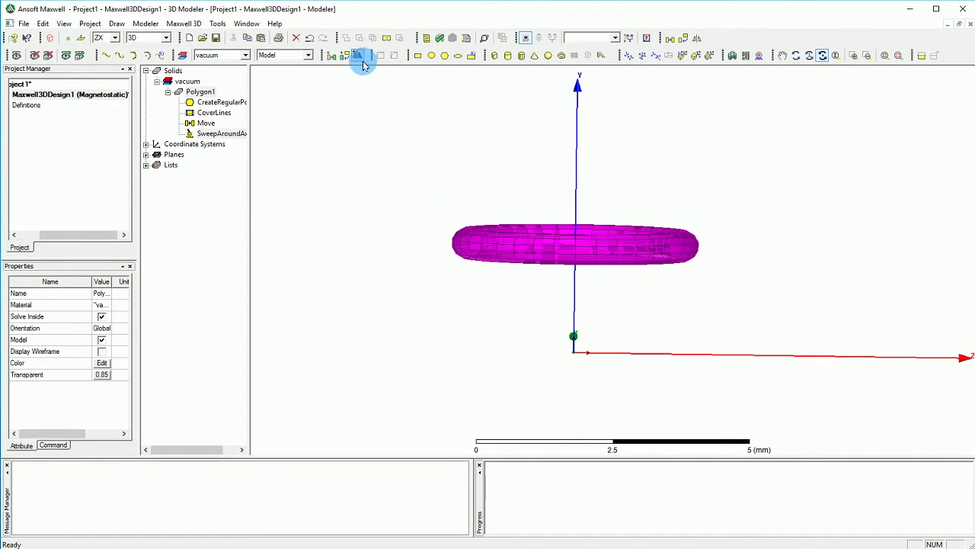
left_click(495, 55)
key("Escape")
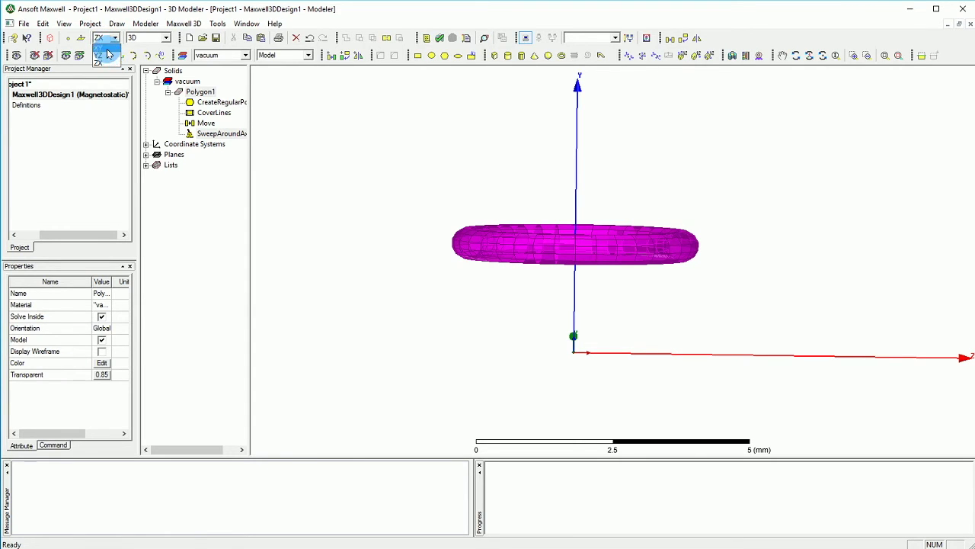
left_click(107, 55)
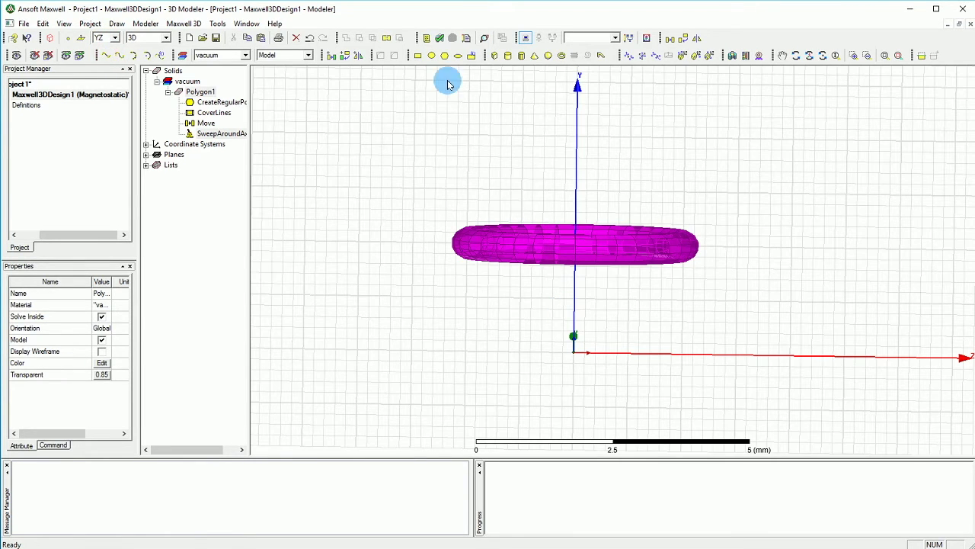
- Draw a box below the ring from position 0, 1.4, -0.4 mm, sized about -1.4 mm in X, -0.4 mm in Y and 0.8 mm in Z
left_click(493, 55)
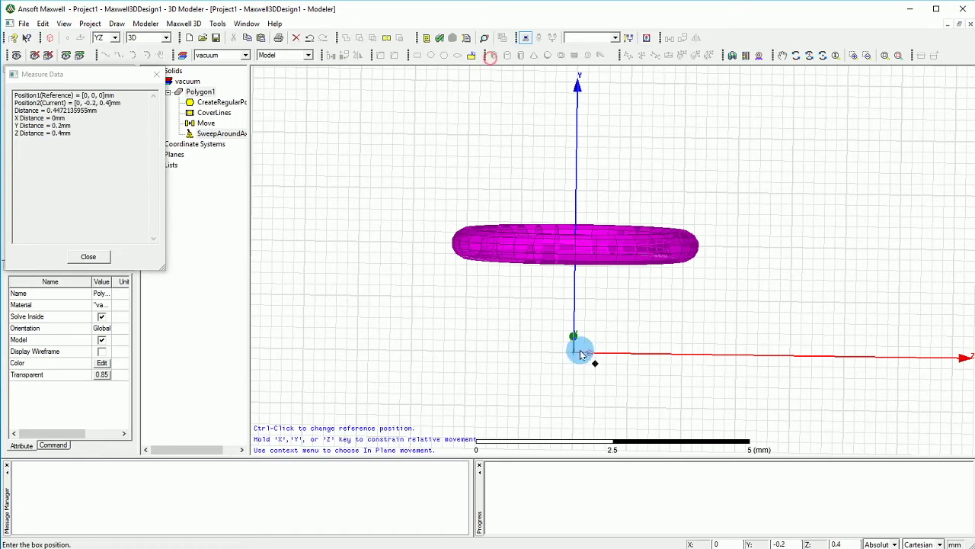
left_click(557, 279)
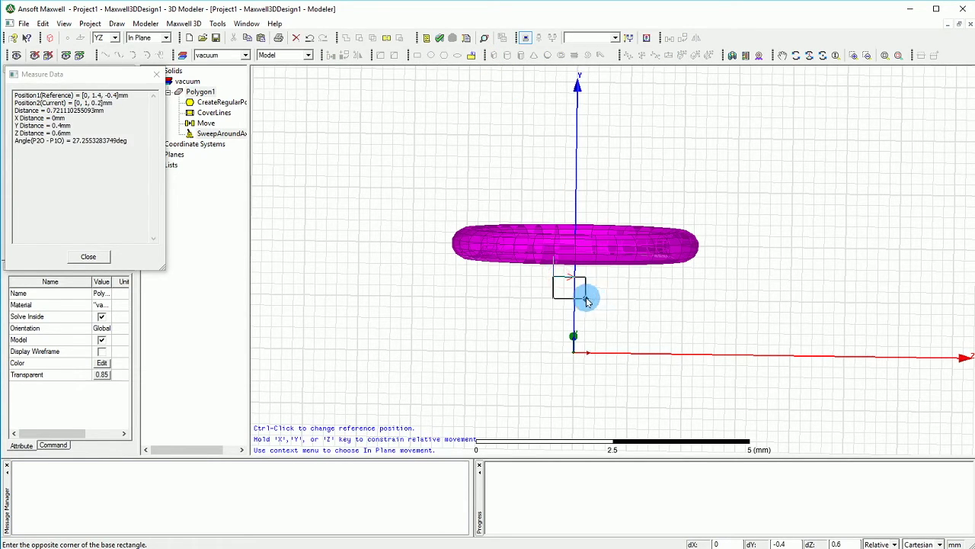
left_click(587, 302)
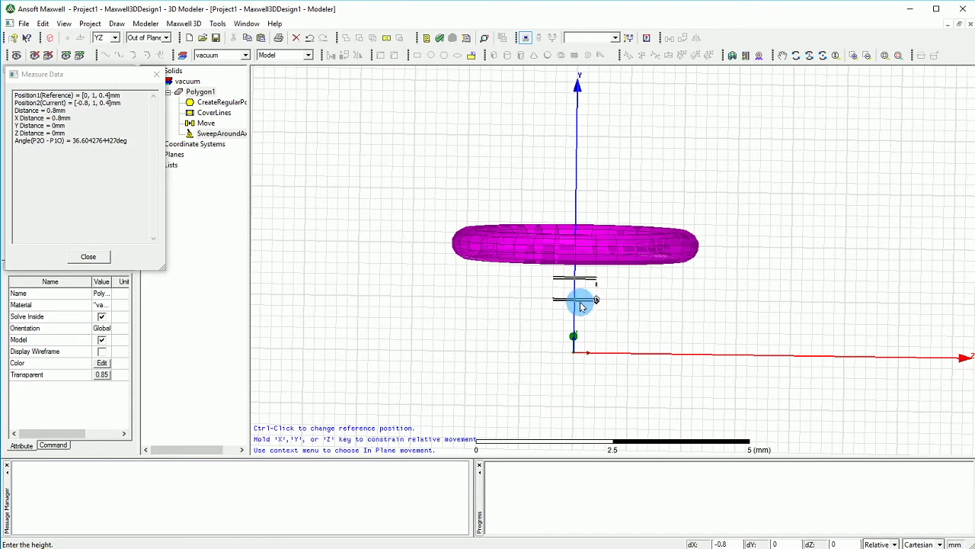
left_click(579, 304)
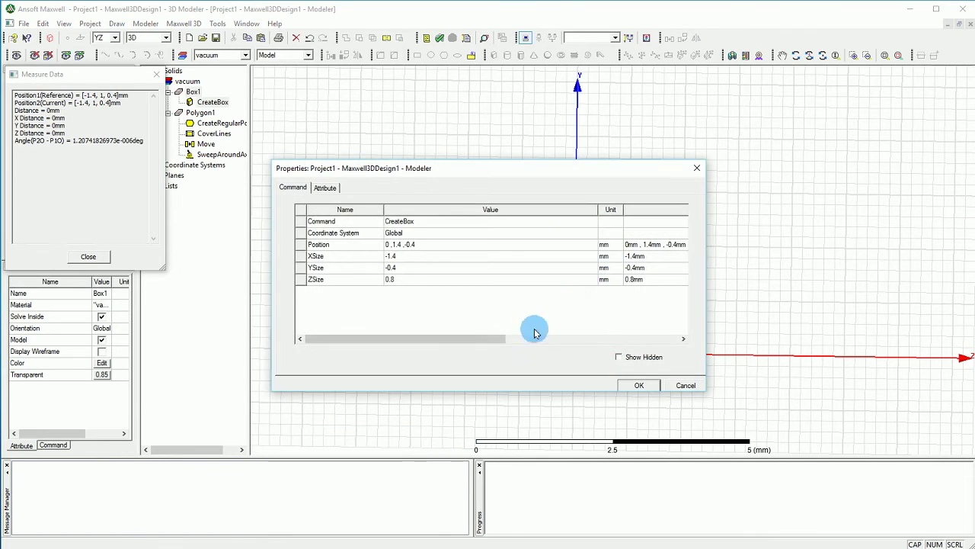
- Name the new box PM in its attributes
left_click(325, 188)
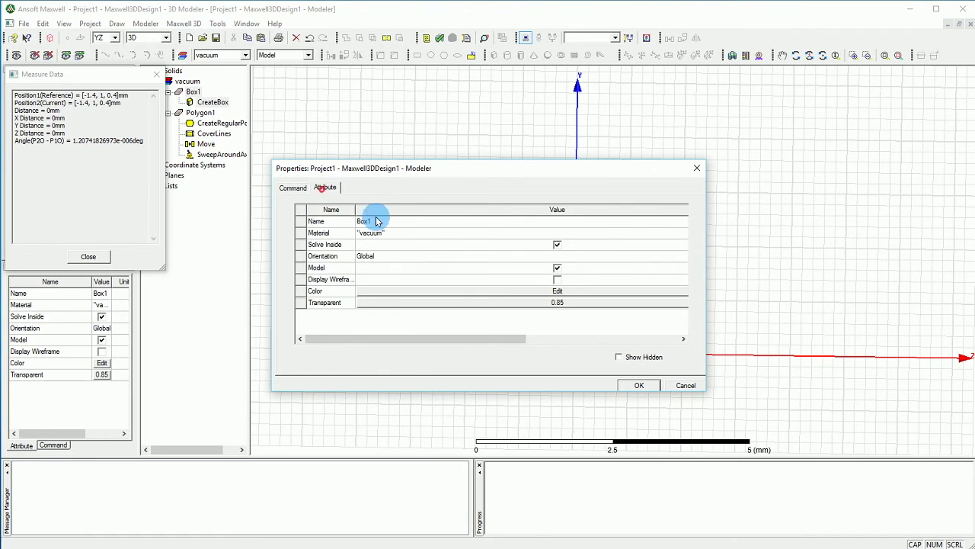
left_click(375, 220)
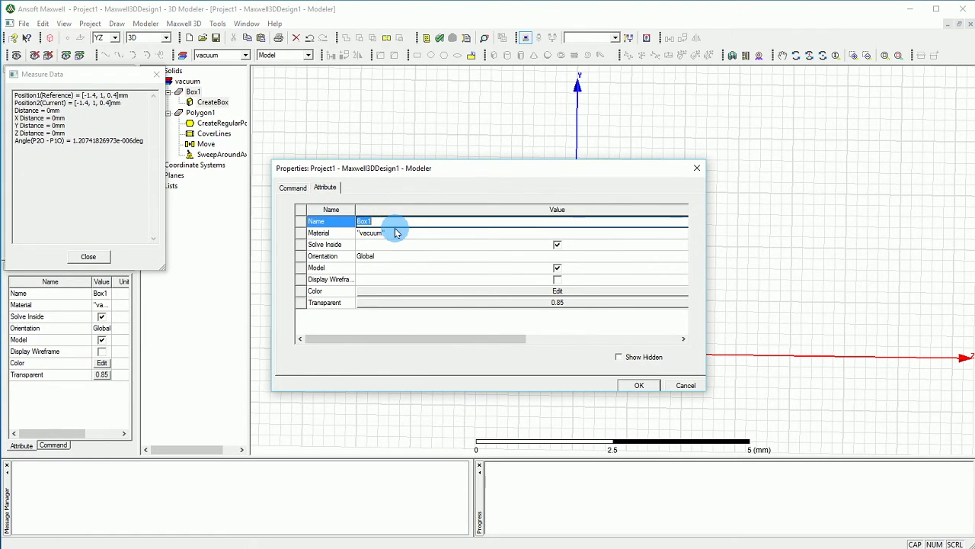
type("PM")
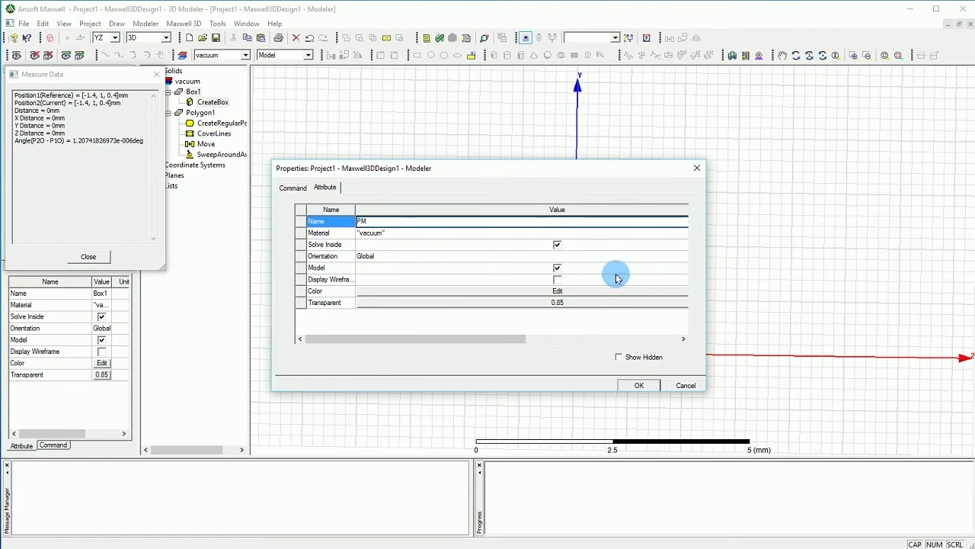
- Assign the NdFe35 material from the system library to the PM box and accept its properties
left_click(499, 232)
left_click(494, 241)
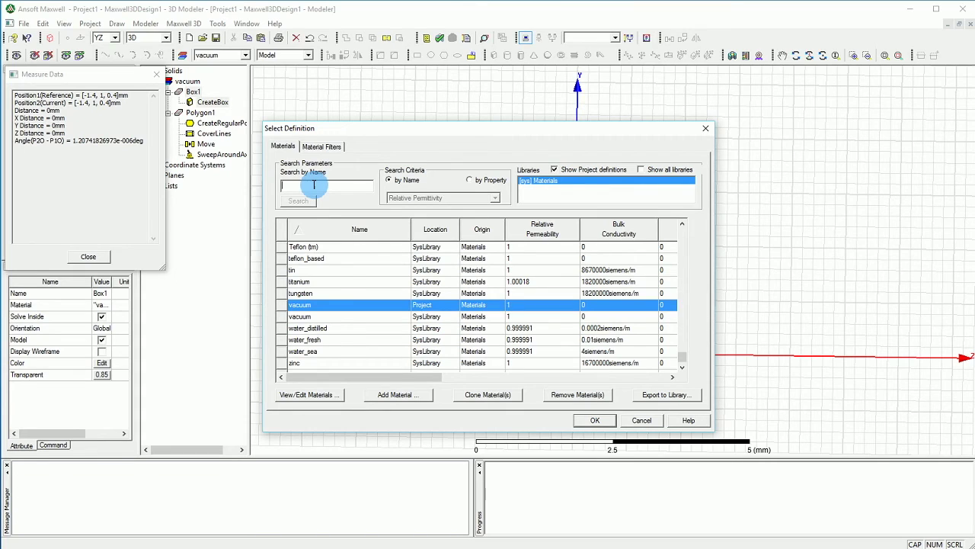
type("nd")
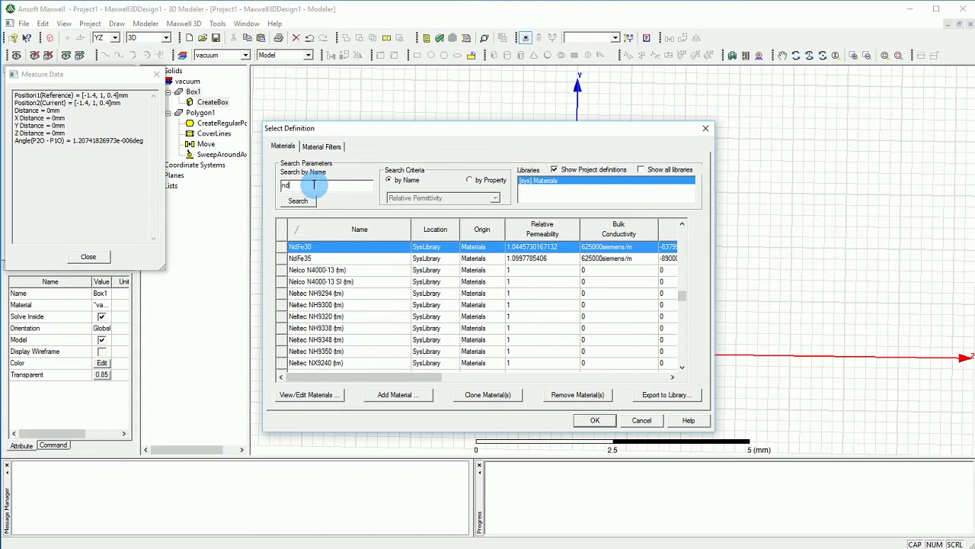
left_click(314, 257)
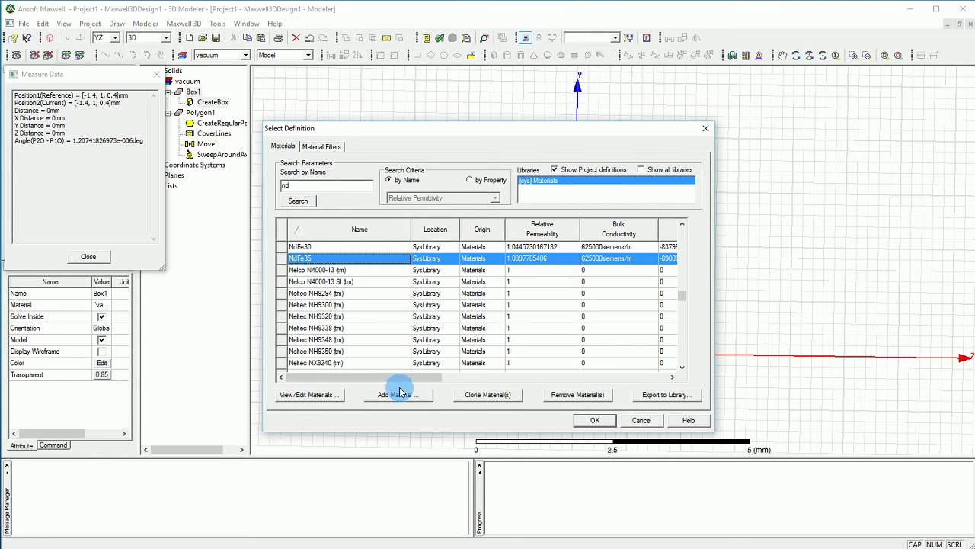
left_click(598, 419)
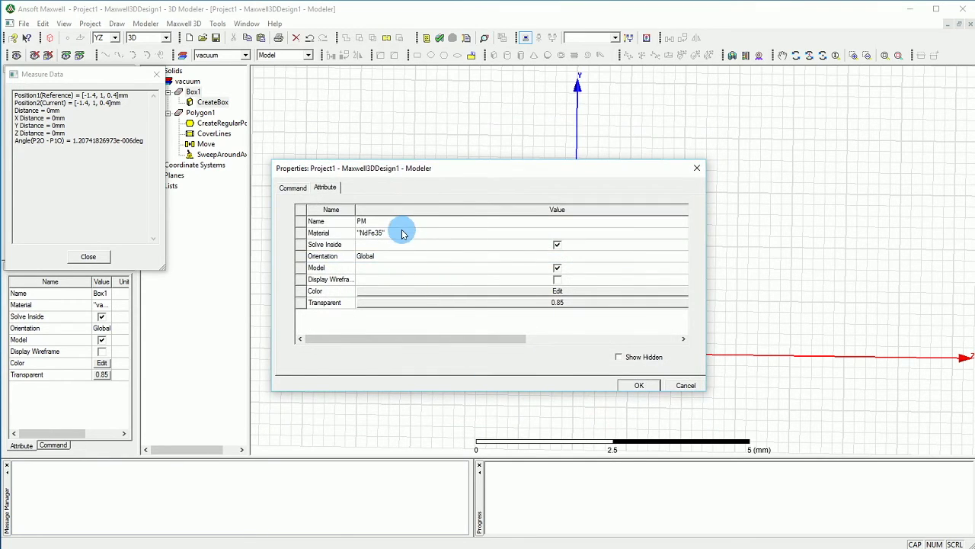
left_click(401, 230)
left_click(398, 257)
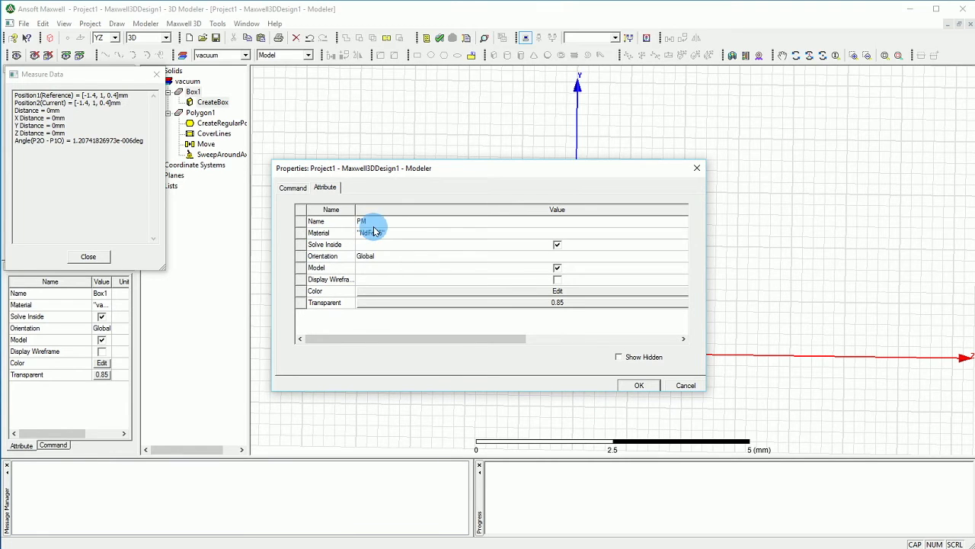
left_click(638, 385)
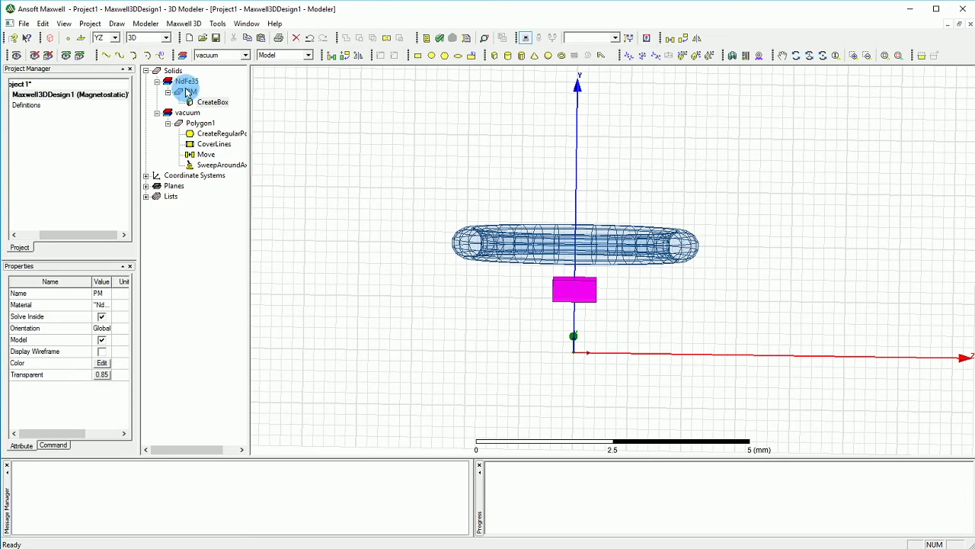
- Review the NdFe35 material definition, including its magnetic coercivity magnitude and direction components
right_click(190, 93)
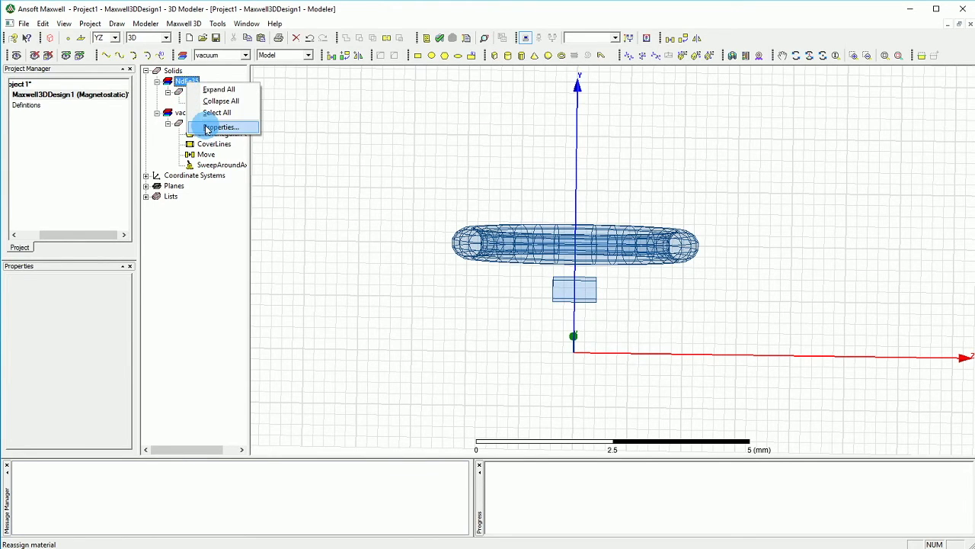
left_click(219, 128)
left_click(300, 394)
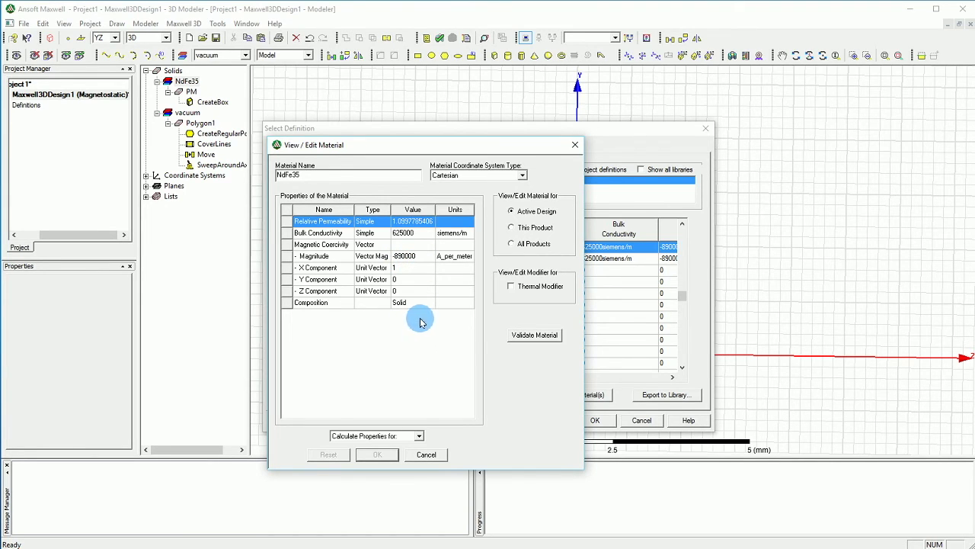
left_click(427, 454)
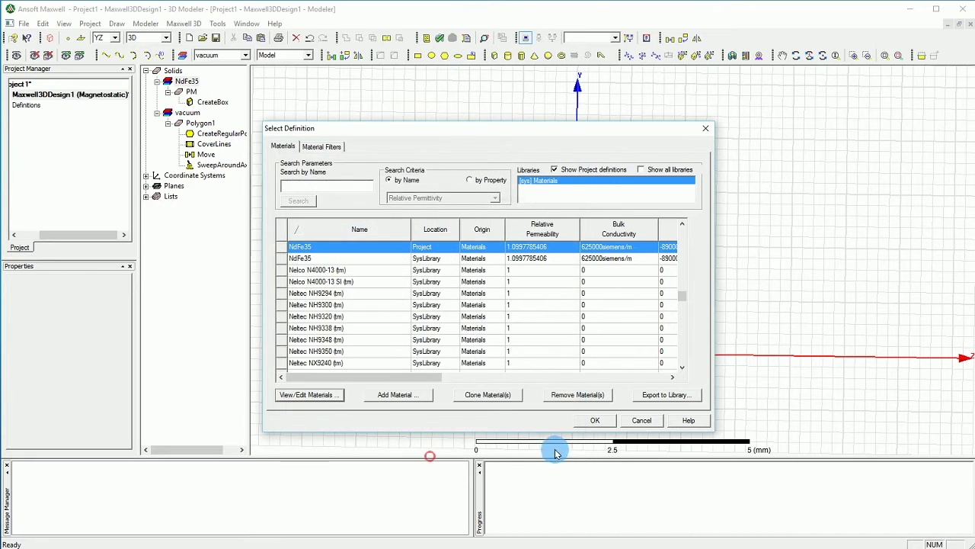
left_click(593, 421)
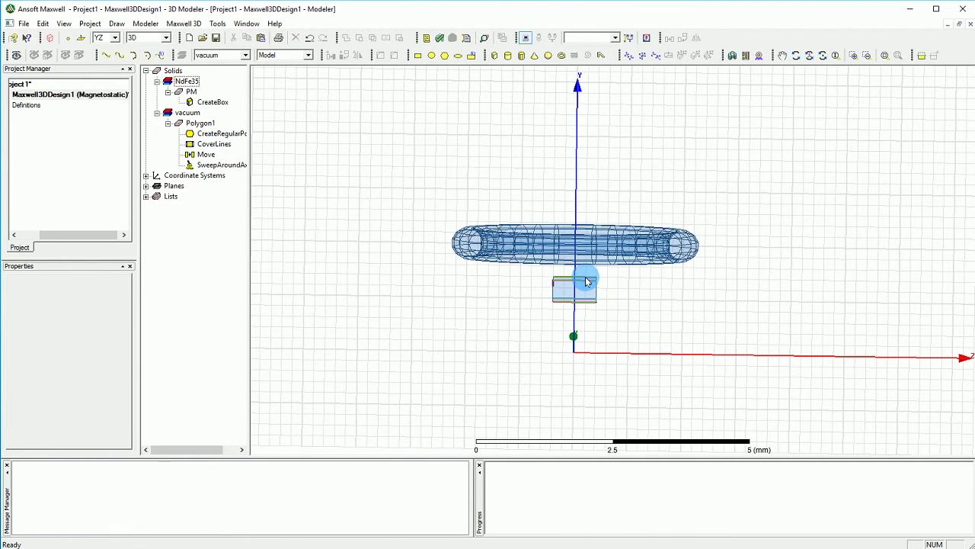
- Move the PM box 0.7 mm along positive X, from its face centre to its edge midpoint, centring it on the Y axis
left_click(822, 55)
left_click_drag(667, 208, 544, 318)
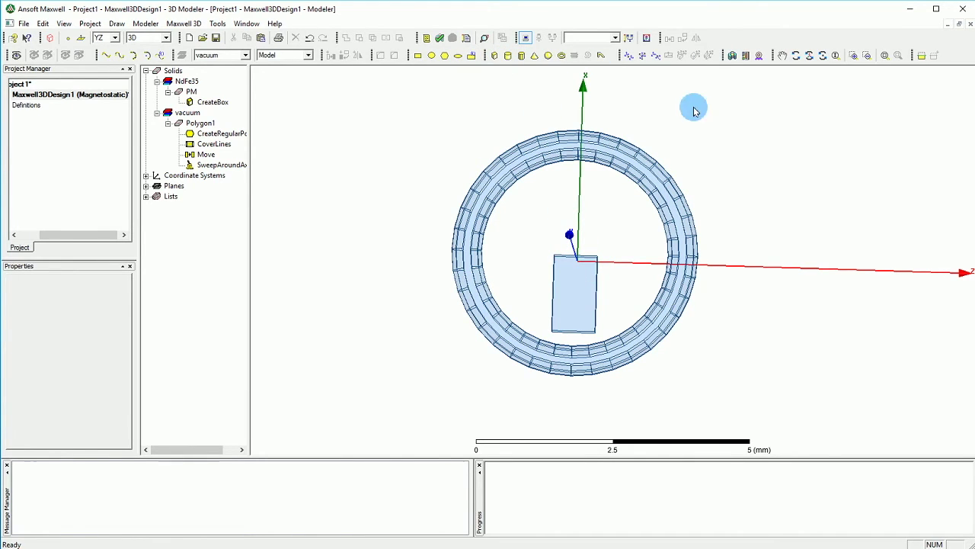
left_click(588, 288)
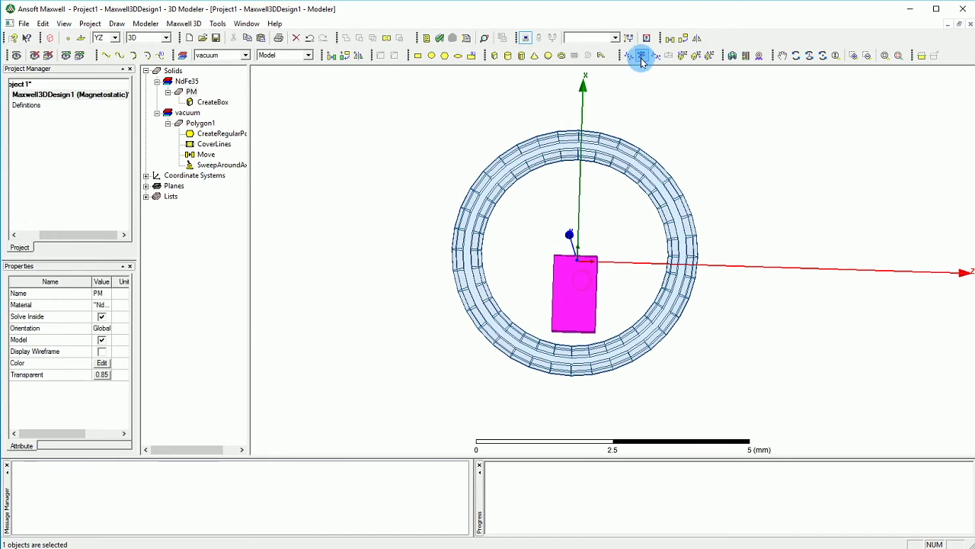
left_click(669, 38)
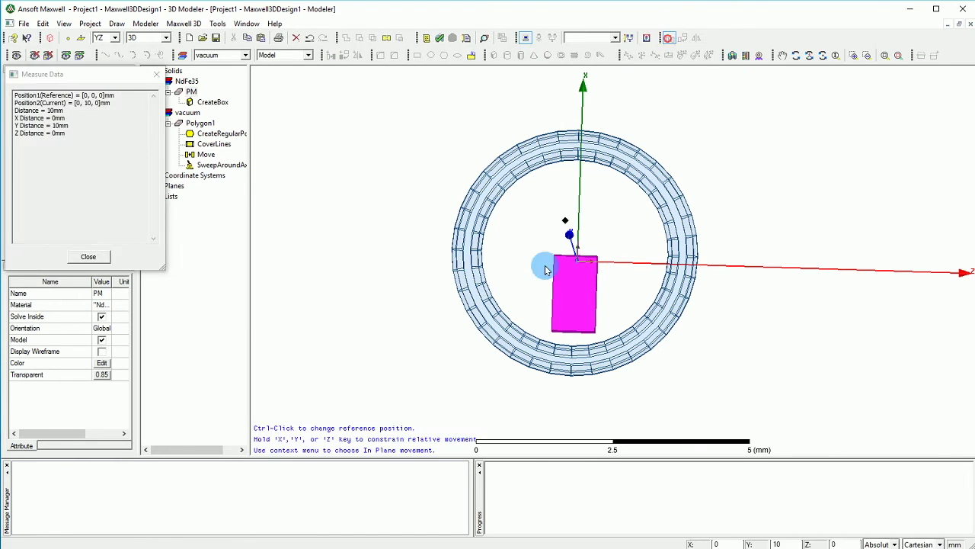
left_click(578, 294)
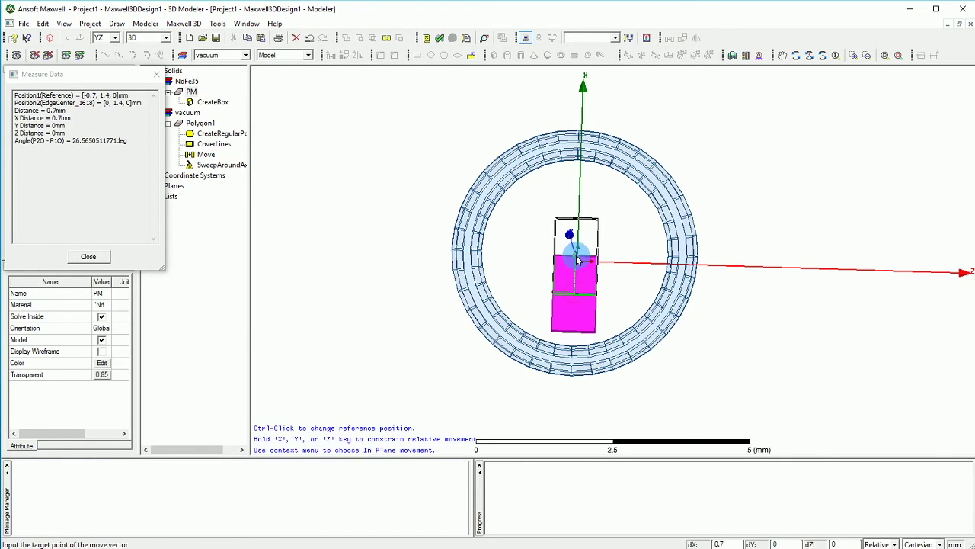
left_click(578, 260)
left_click(633, 383)
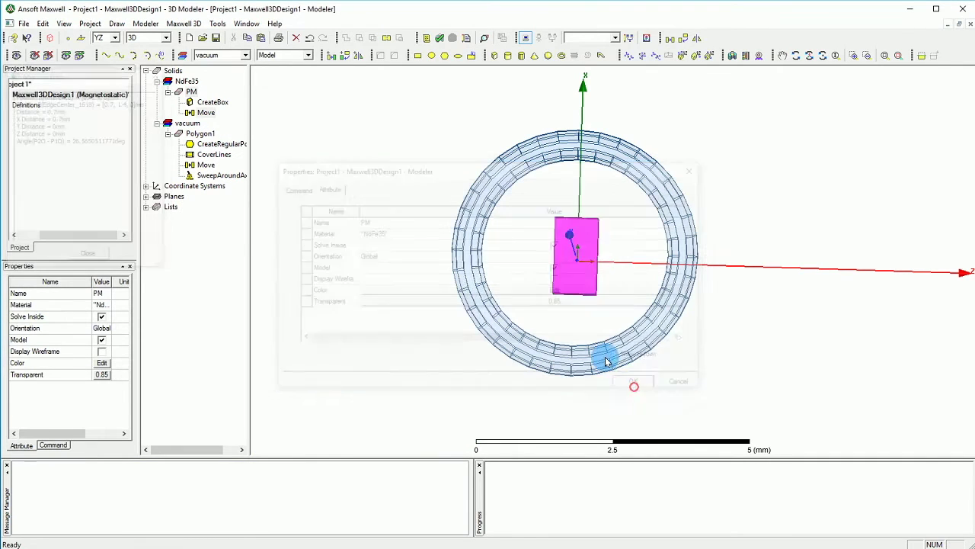
- Move the PM box from its side face centre to a ring vertex, about -1.57 mm in X and 0.87 mm in Y
left_click(822, 55)
left_click_drag(583, 279, 588, 184)
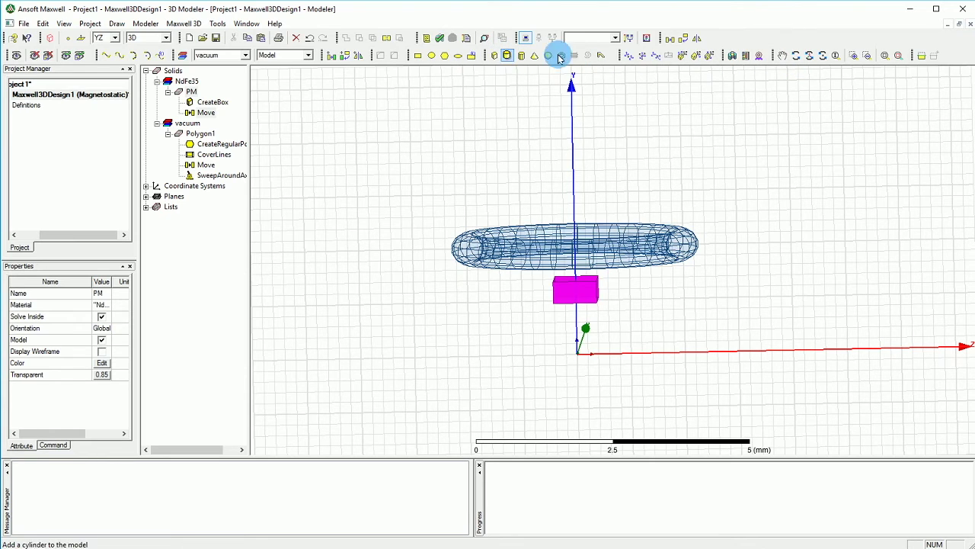
left_click(670, 40)
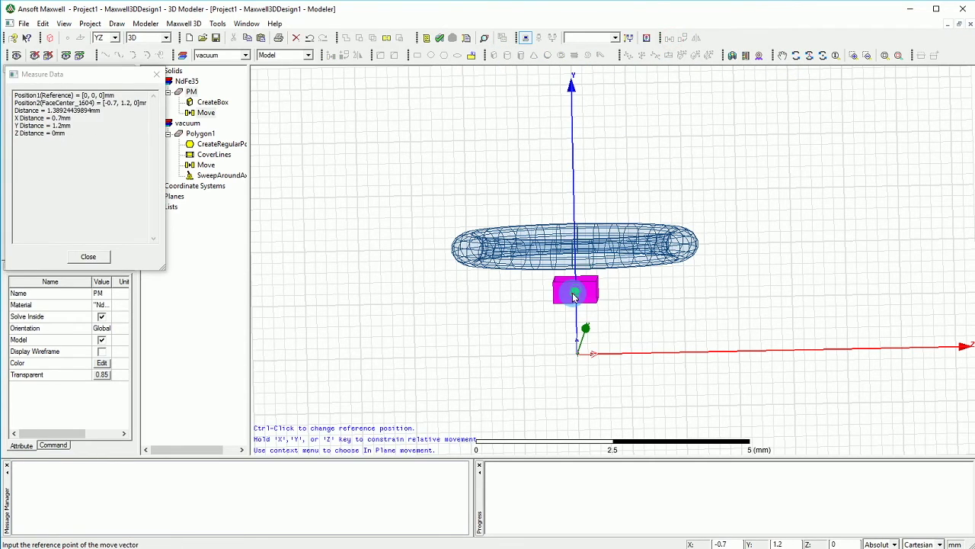
left_click(573, 257)
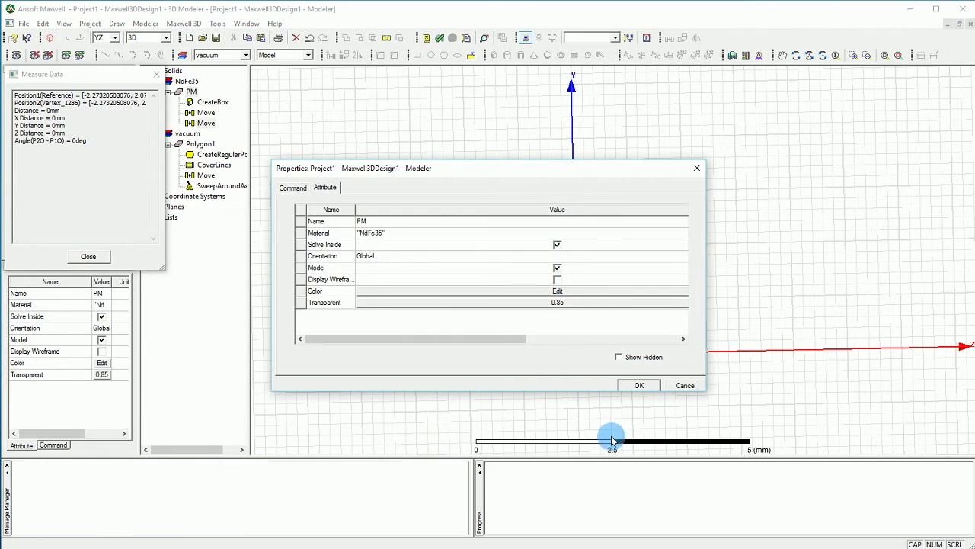
left_click(631, 388)
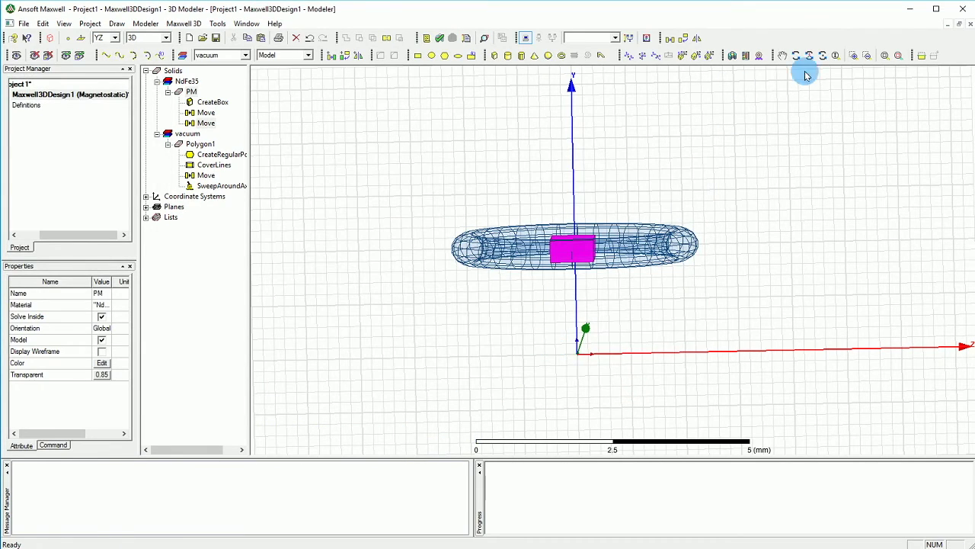
- Check the PM box's position relative to the ring and the vector of its second move operation
left_click_drag(616, 226, 540, 336)
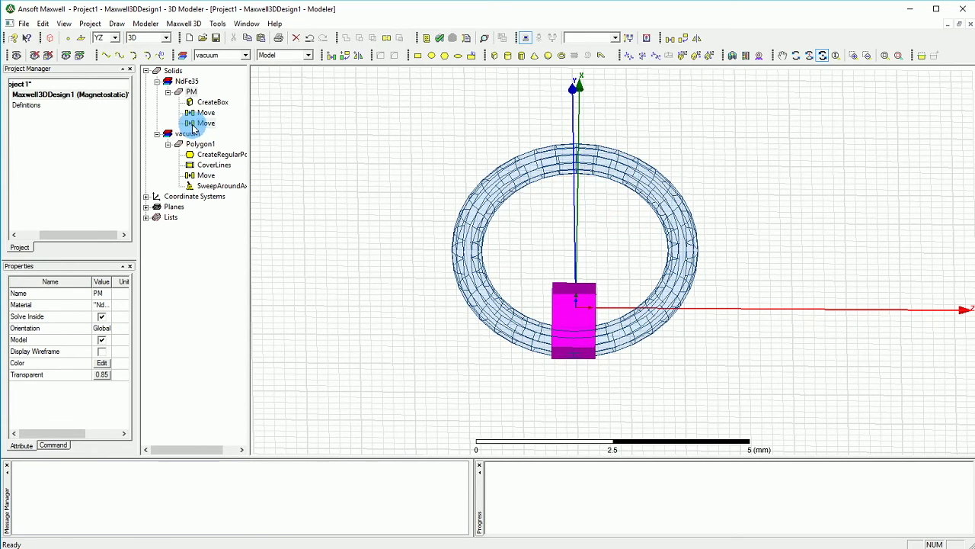
double_click(192, 125)
left_click_drag(388, 244, 428, 241)
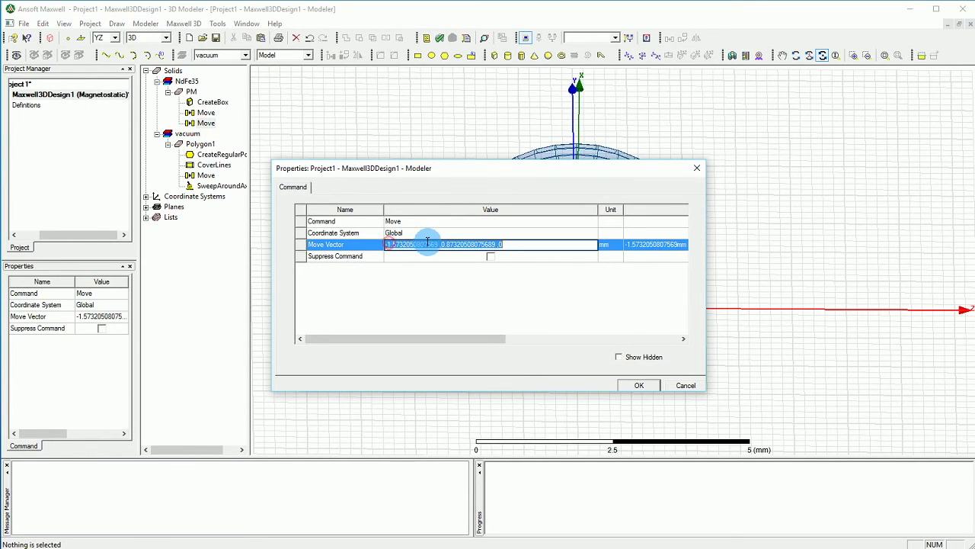
left_click(427, 242)
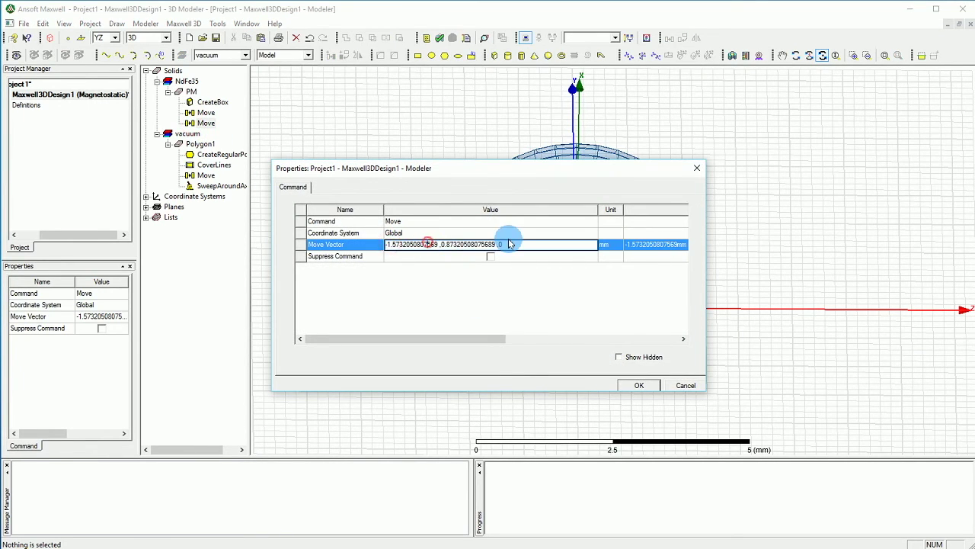
left_click(639, 386)
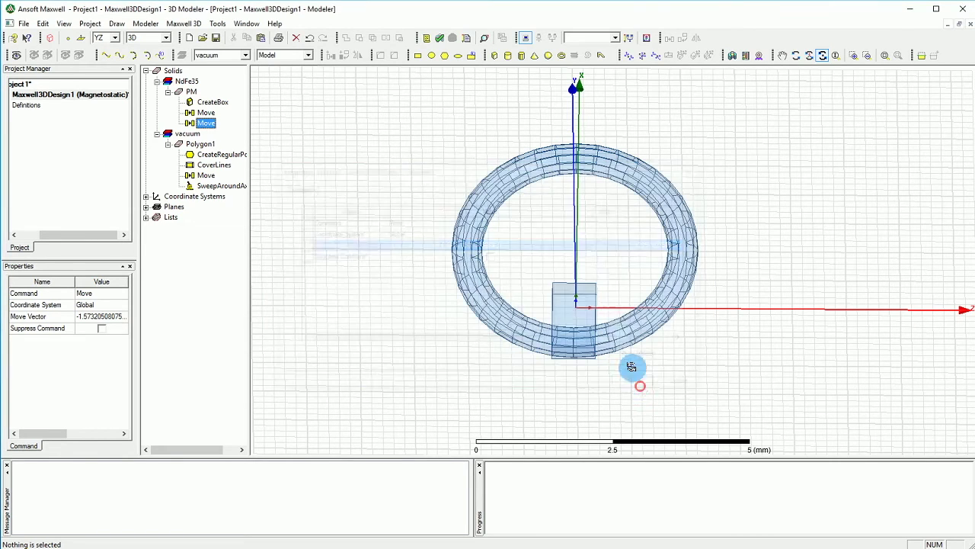
left_click_drag(601, 251, 578, 359)
left_click(573, 257)
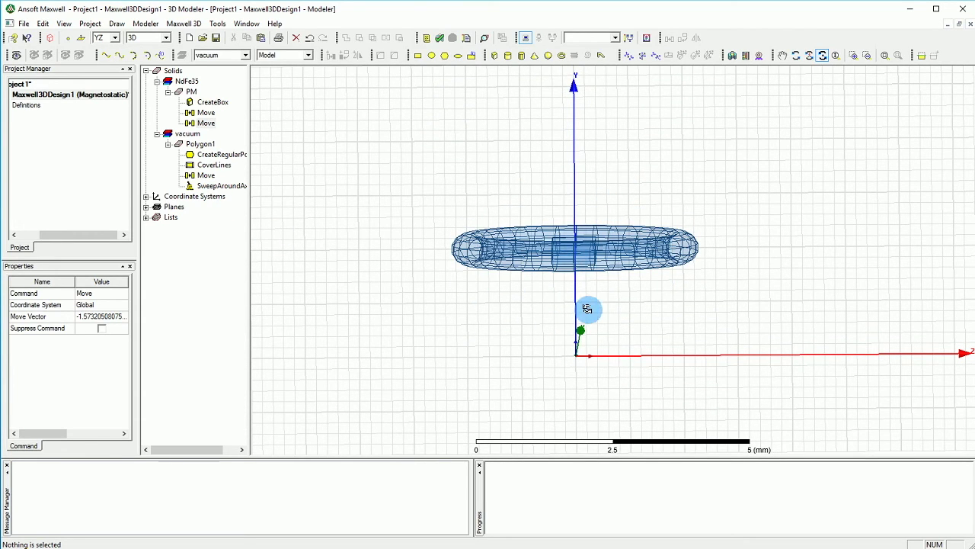
- Set the X component of the PM box's second move vector to 0
double_click(206, 123)
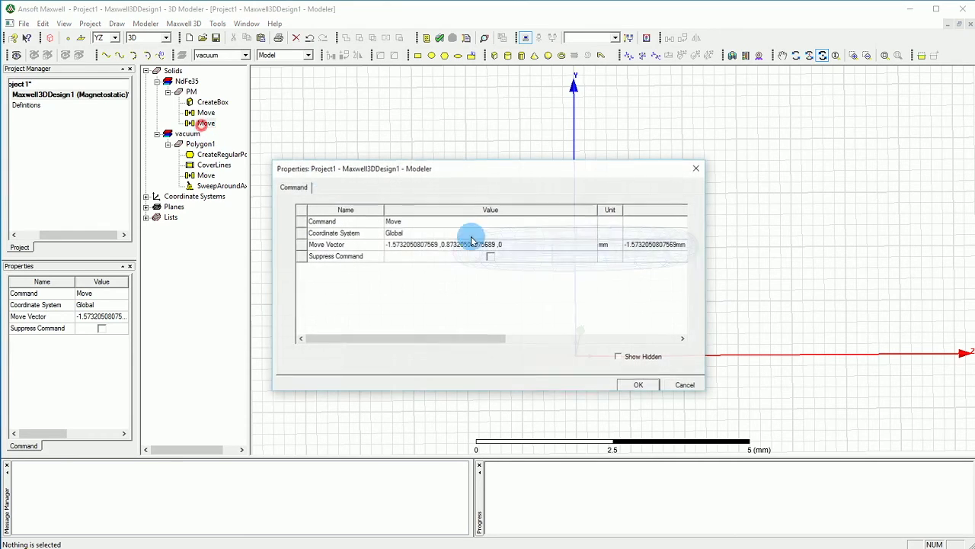
left_click(429, 249)
left_click_drag(439, 246, 332, 243)
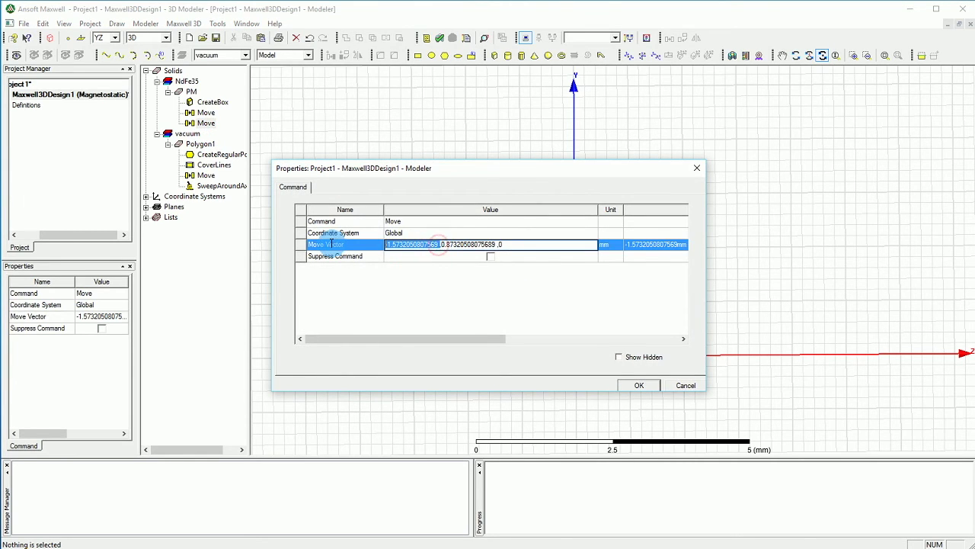
type("0")
left_click(332, 256)
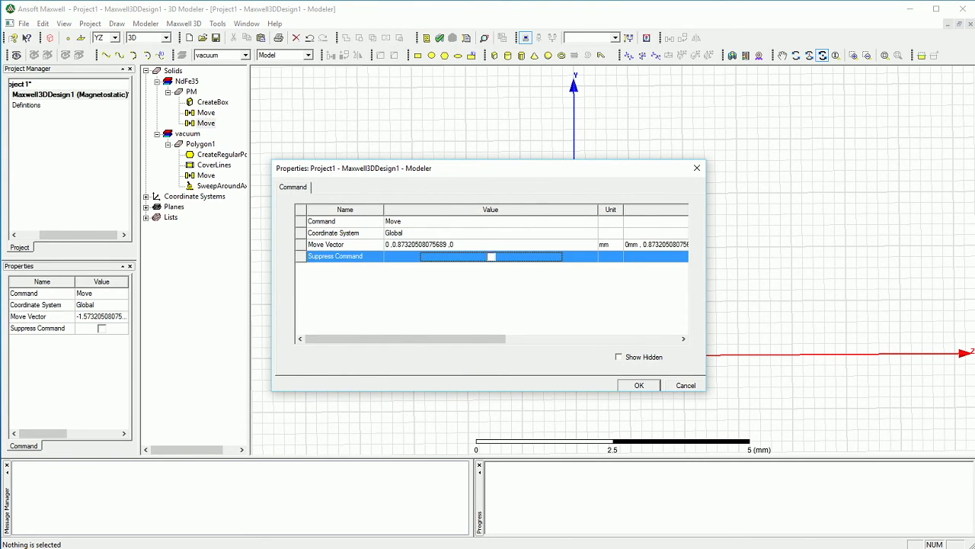
left_click(643, 384)
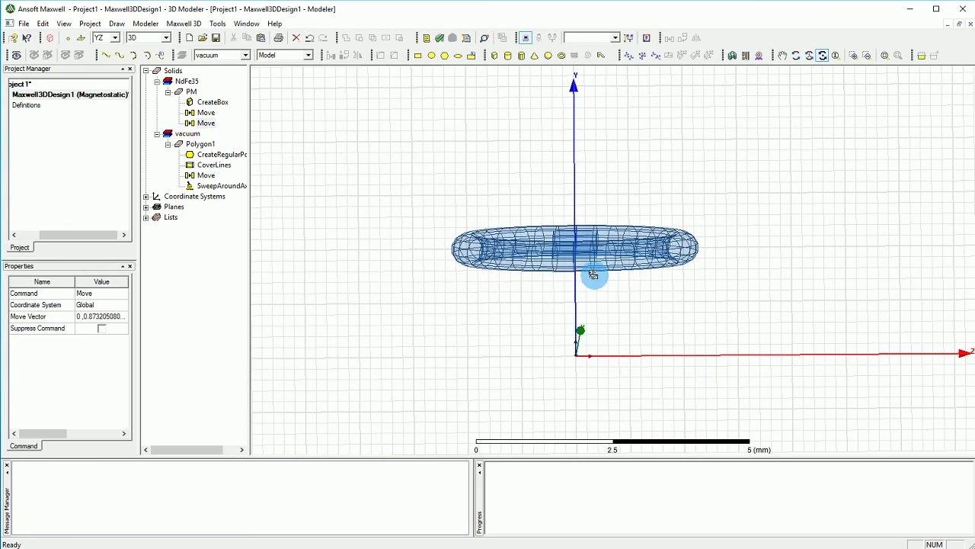
- Inspect the PM box's placement inside the ring from another viewing angle
left_click_drag(593, 274, 589, 339)
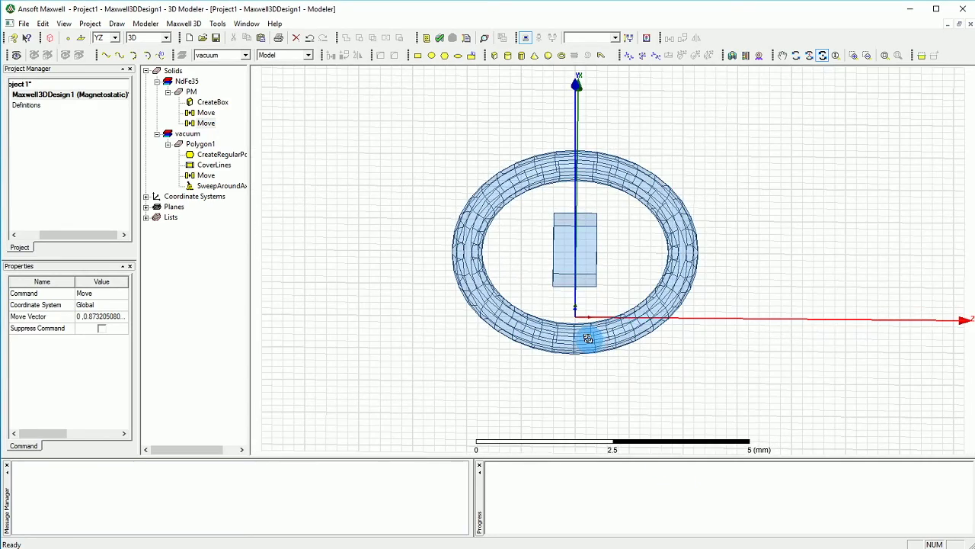
left_click(575, 238)
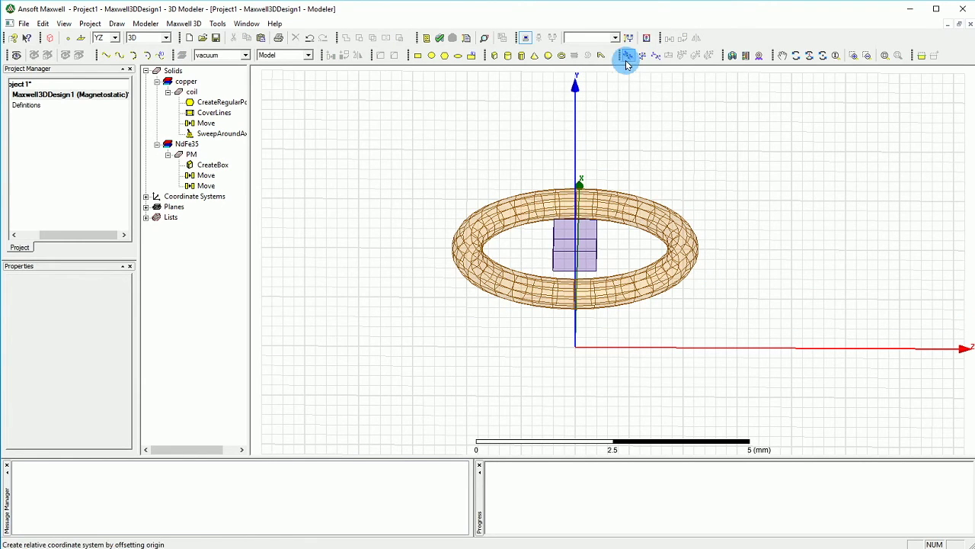
- Create an offset relative coordinate system with its origin at the centre of the PM box, at 0, 2.05, 0 mm
left_click(625, 60)
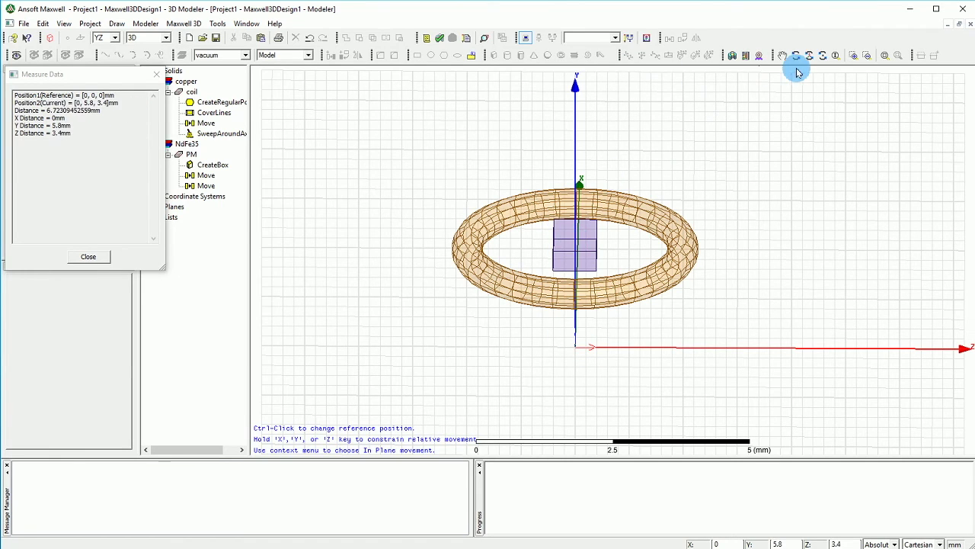
left_click(822, 55)
left_click_drag(624, 300, 552, 243)
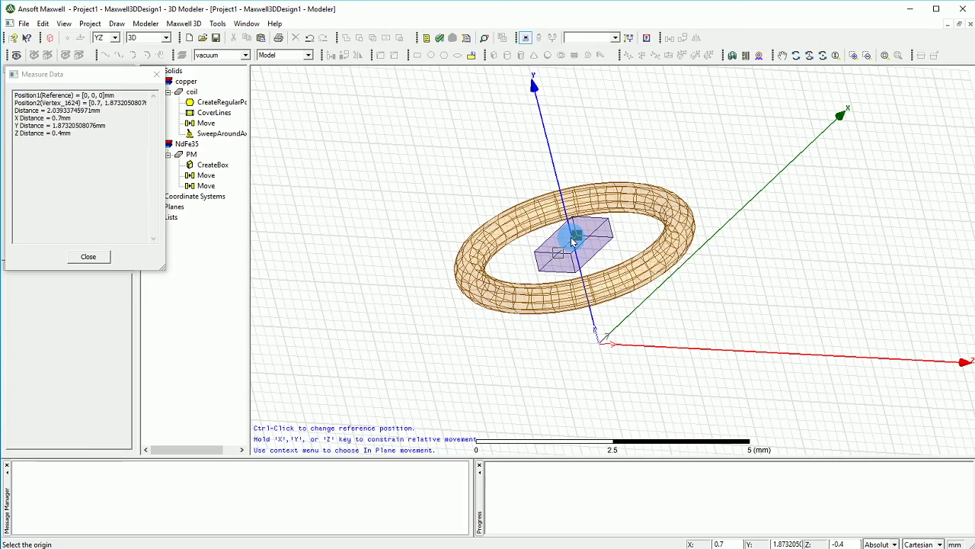
scroll(573, 246, "up", 5)
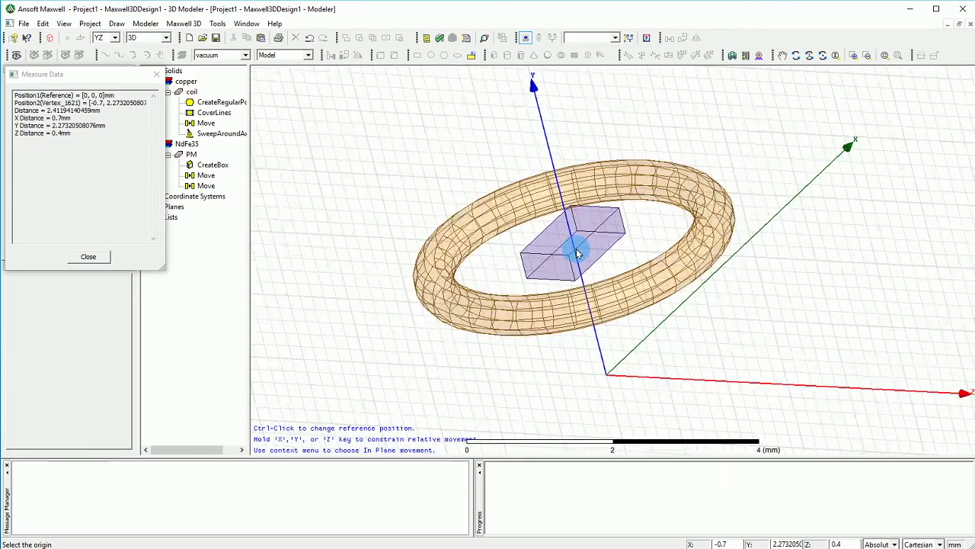
scroll(577, 252, "up", 2)
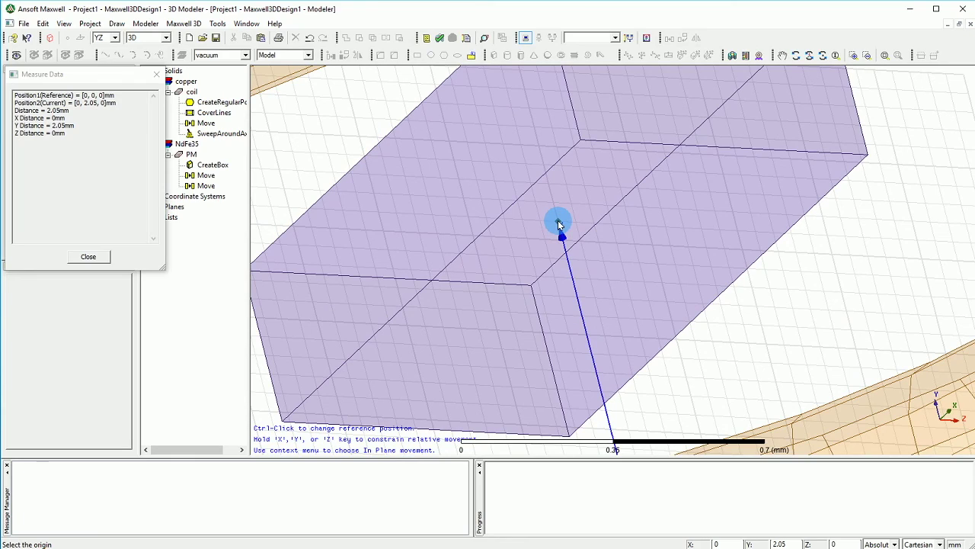
key("Escape")
scroll(551, 248, "down", 4)
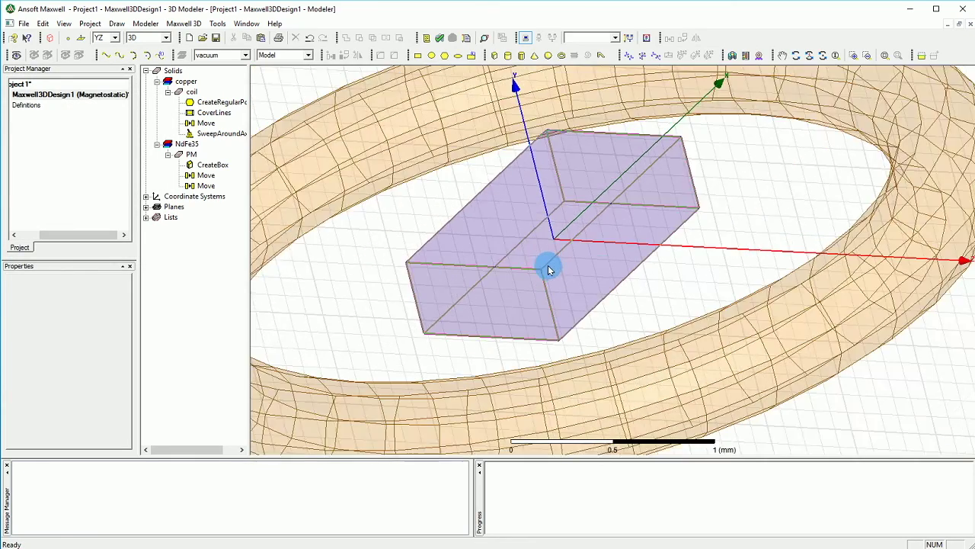
scroll(548, 270, "down", 2)
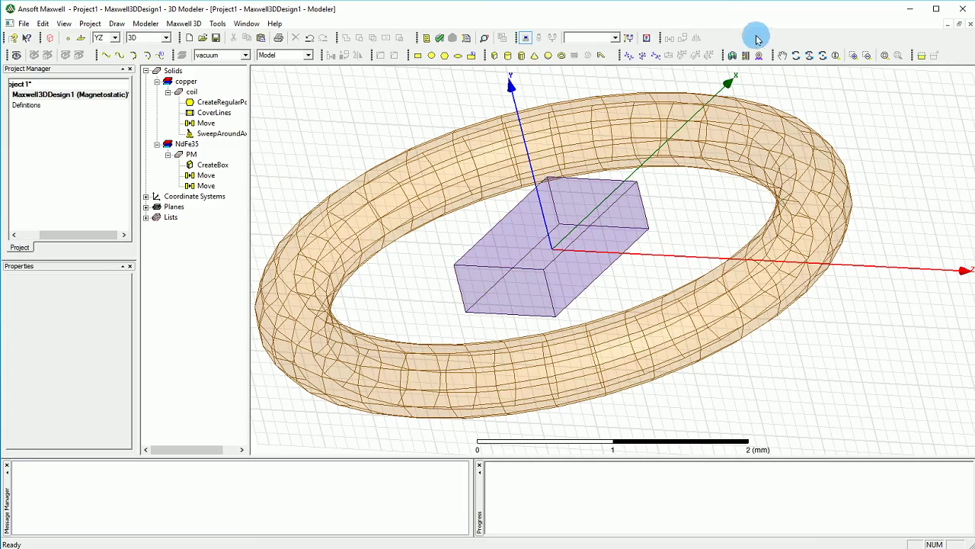
- Examine the relative coordinate system's origin and axes against the PM box and the coil
left_click(822, 55)
left_click_drag(531, 283, 616, 163)
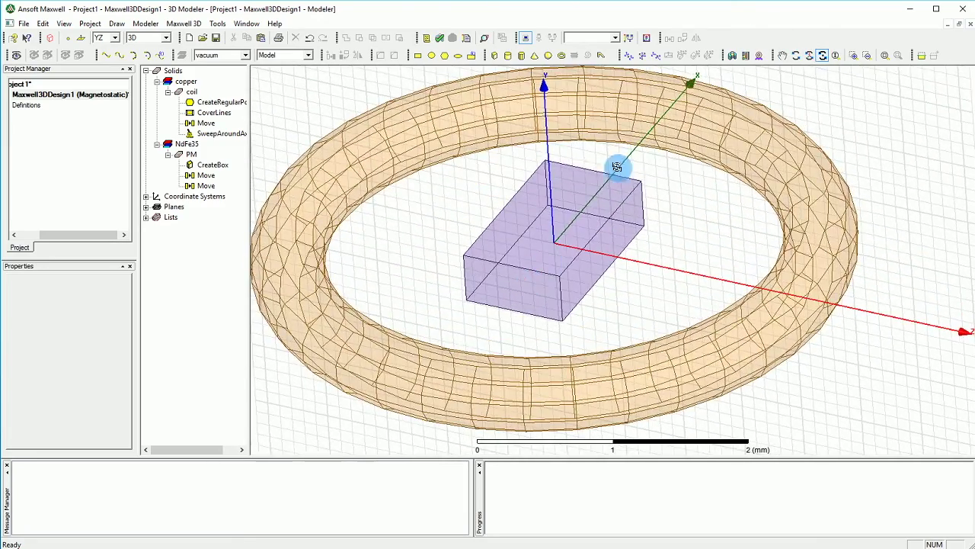
left_click(613, 223)
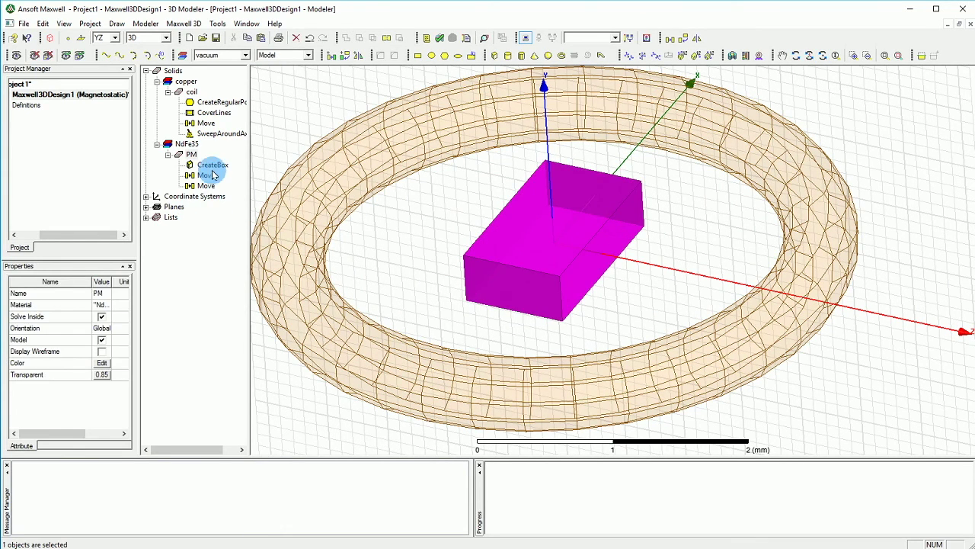
left_click(145, 196)
left_click(193, 218)
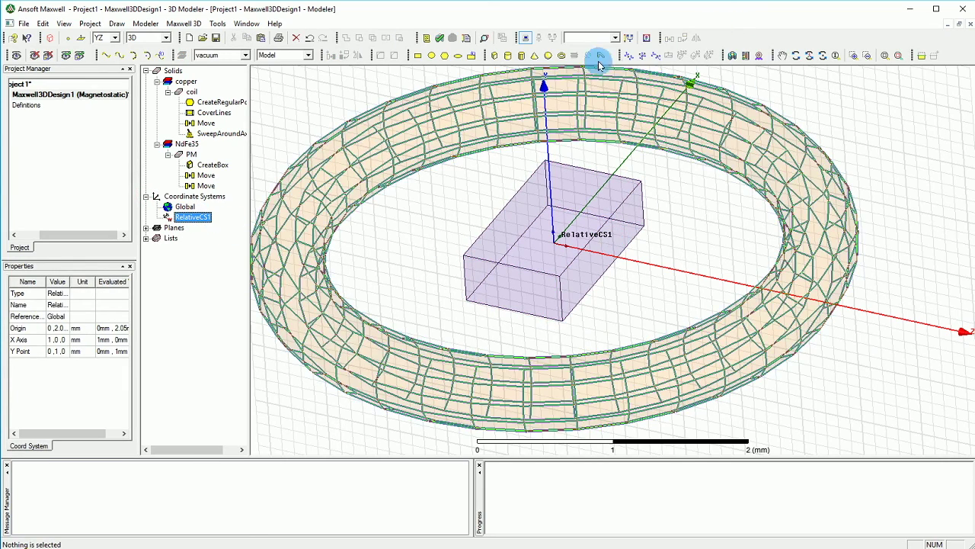
- Rotate the PM box by a small angle about the Z axis of the relative coordinate system and accept its properties
left_click(612, 191)
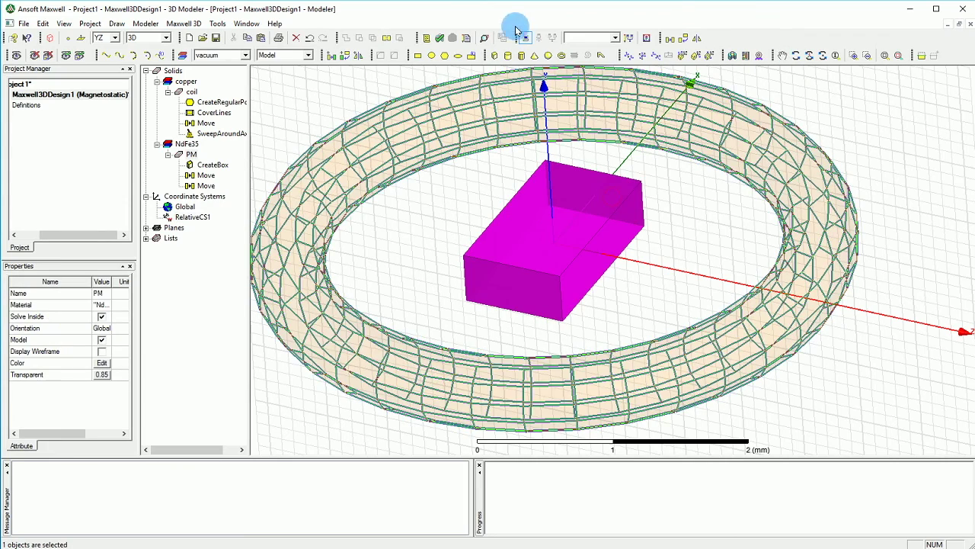
left_click(681, 37)
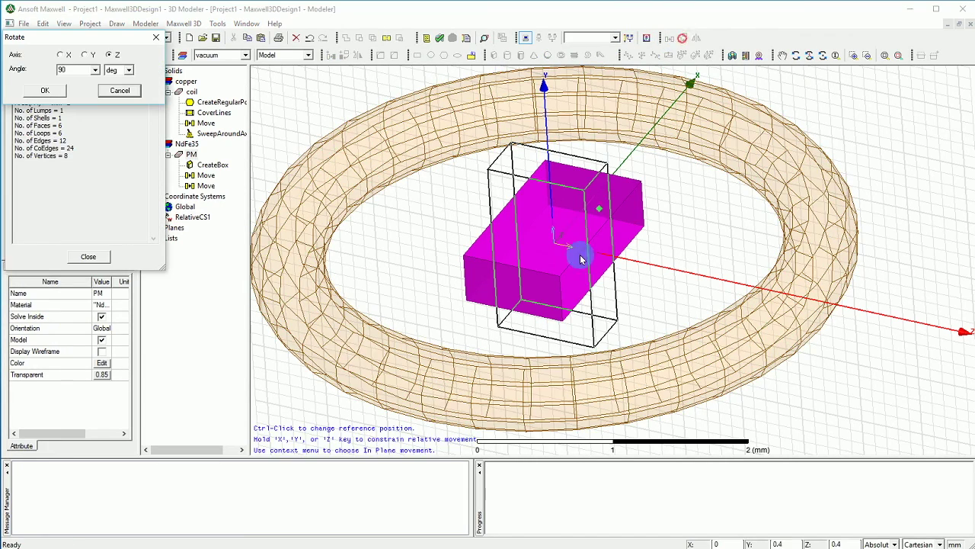
double_click(79, 69)
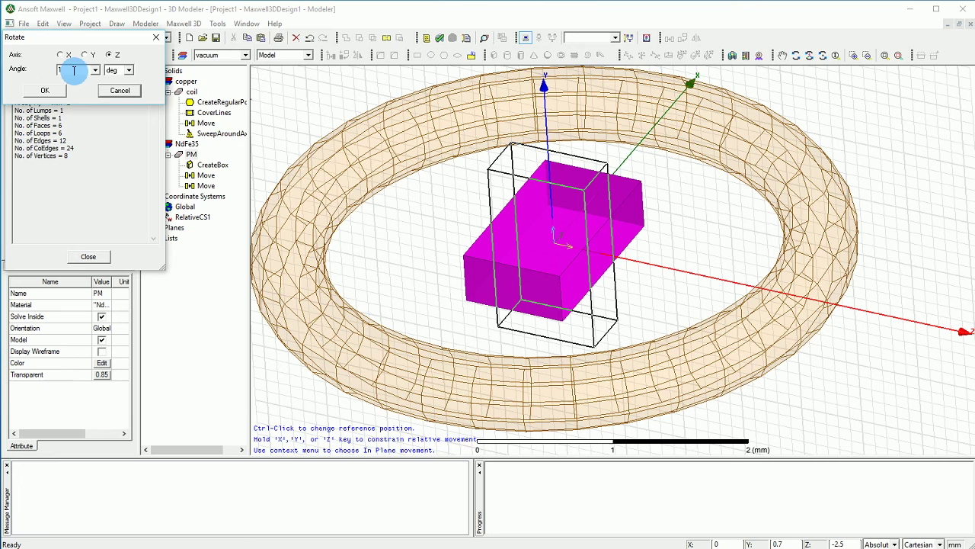
left_click(44, 93)
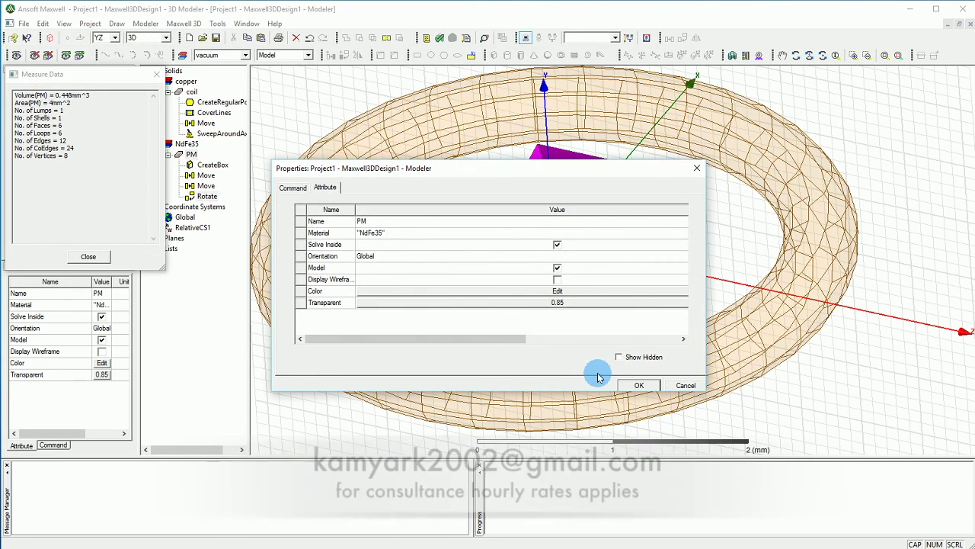
left_click(638, 387)
left_click(906, 244)
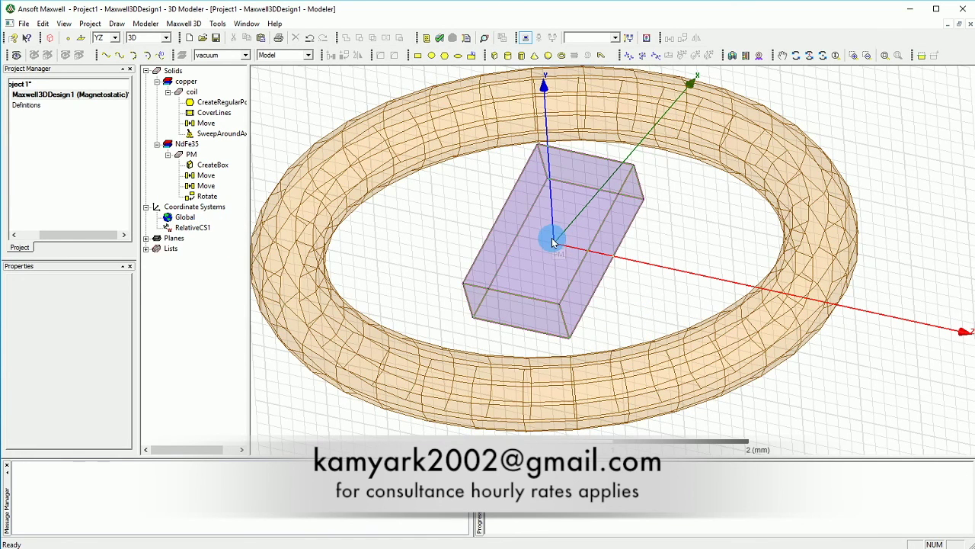
- Select the rotated PM box inside the coil
left_click(597, 244)
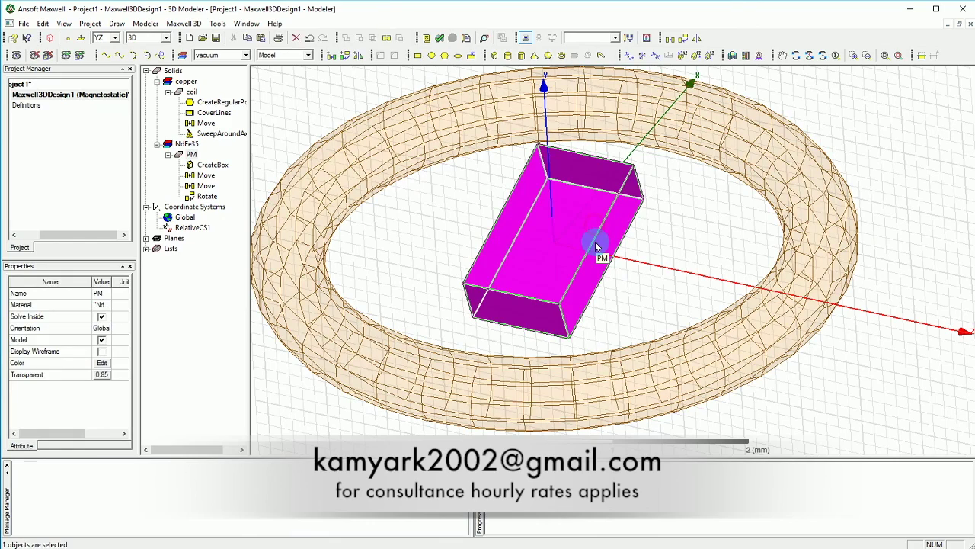